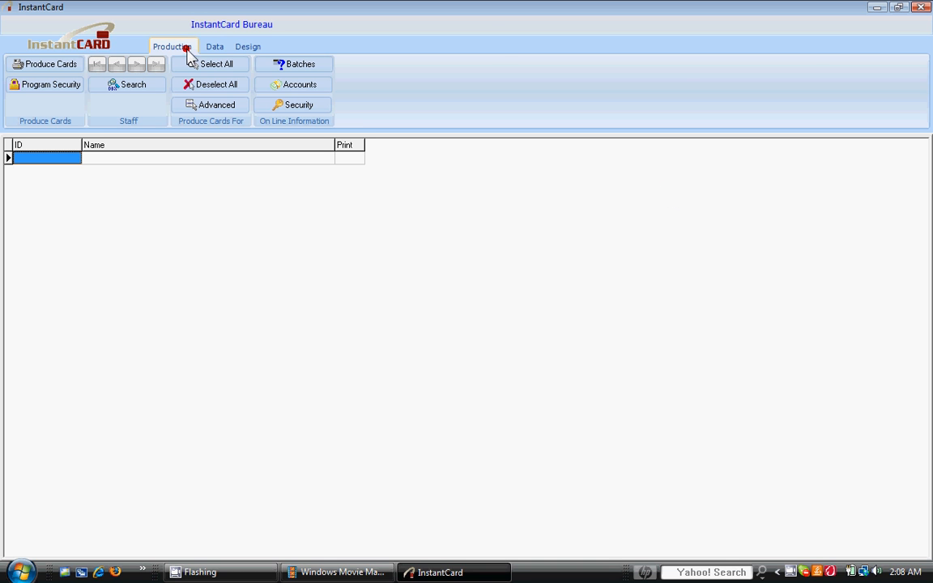
# Open the card designs list and set the Lagasse Transportation card's type to USSCO Corp 37-bit PROX
pyautogui.click(242, 48)
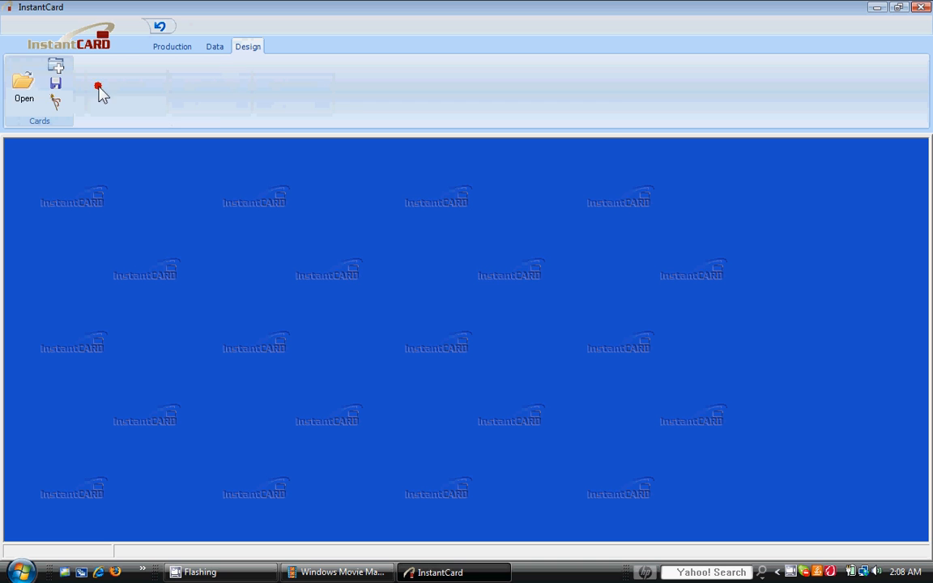
pyautogui.click(32, 98)
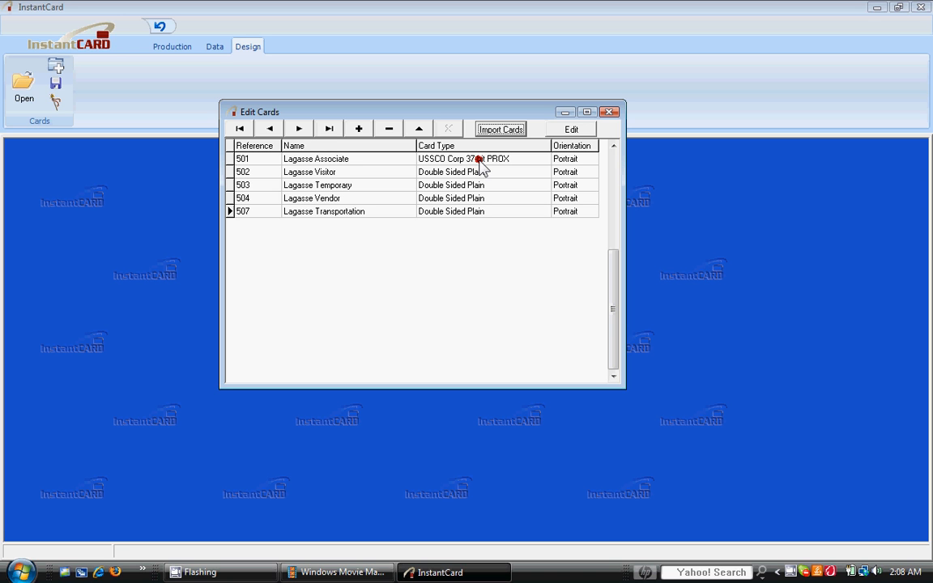
pyautogui.click(435, 215)
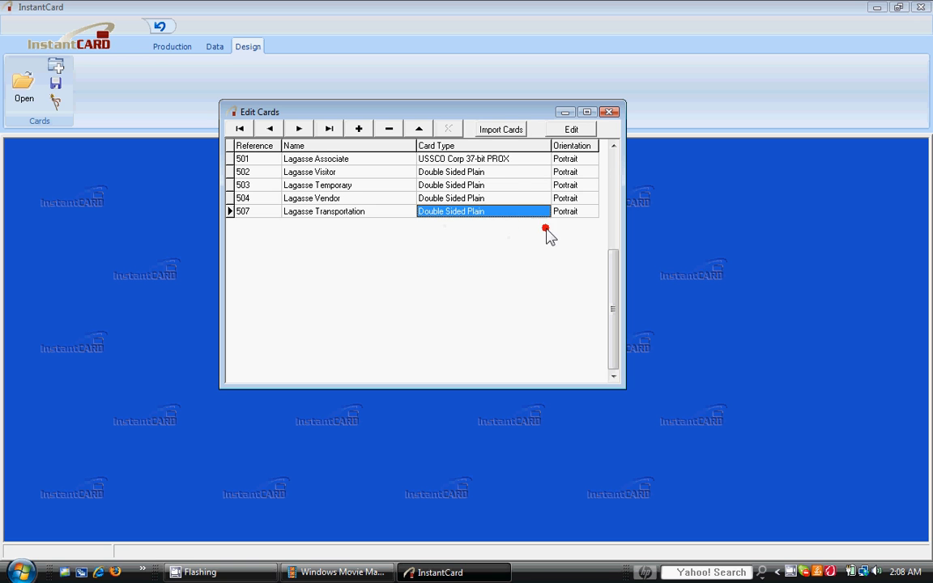
pyautogui.click(509, 162)
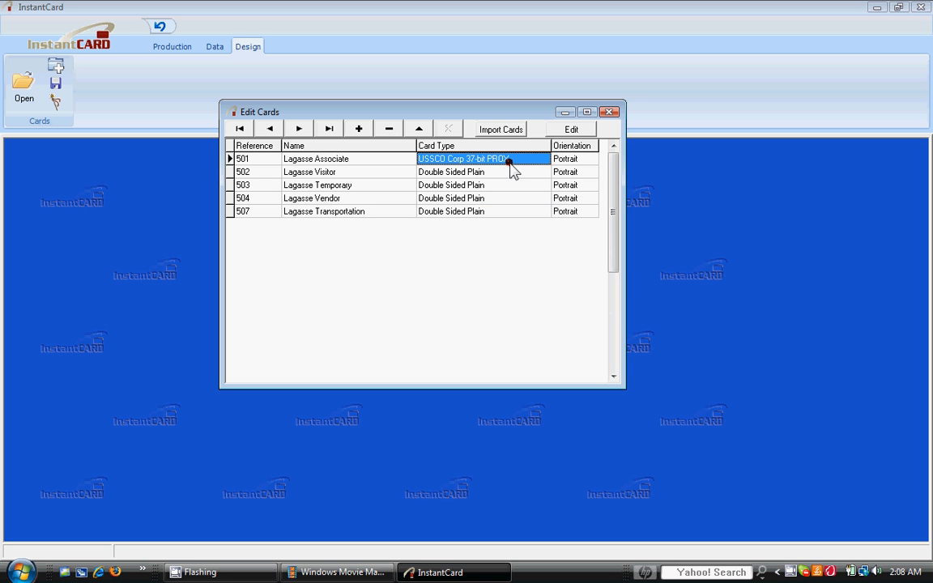
pyautogui.click(488, 215)
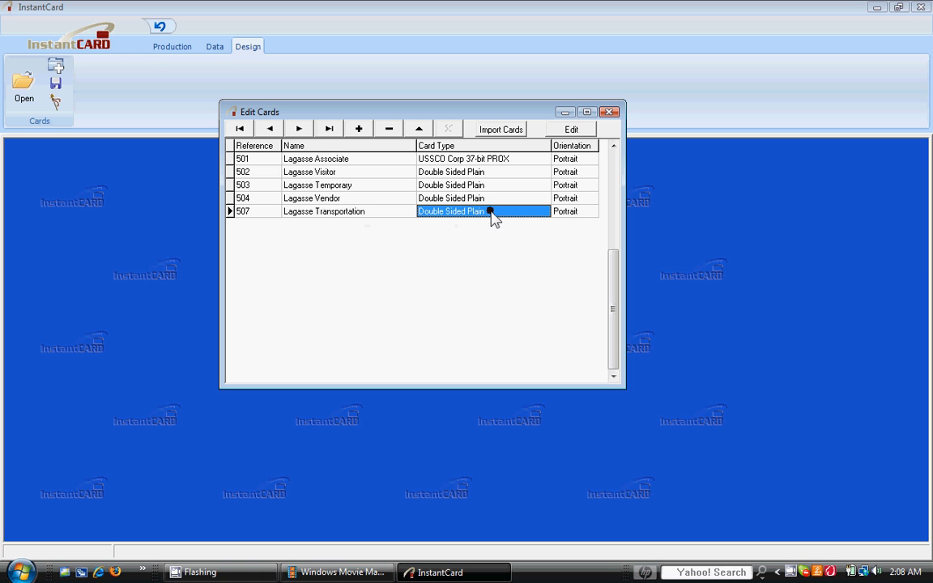
pyautogui.click(537, 212)
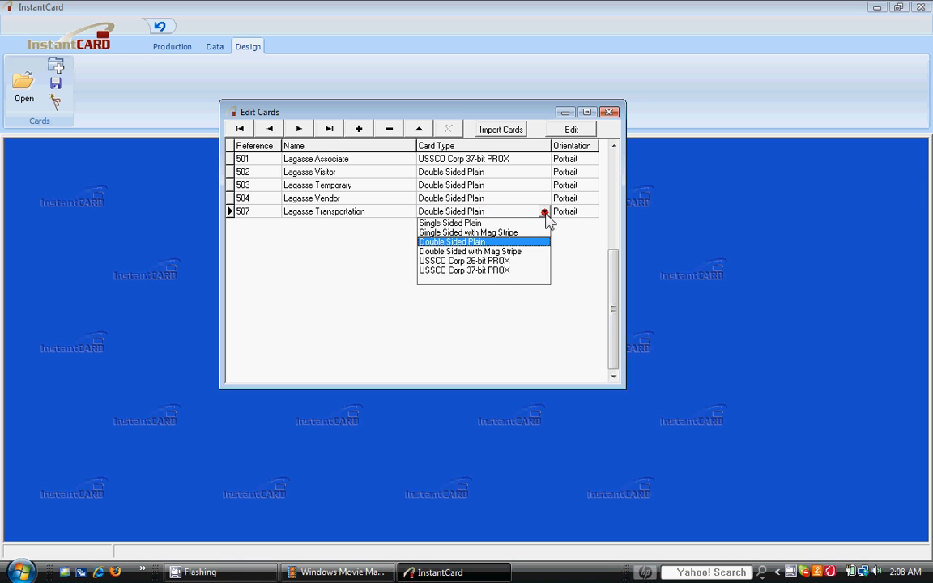
pyautogui.click(506, 272)
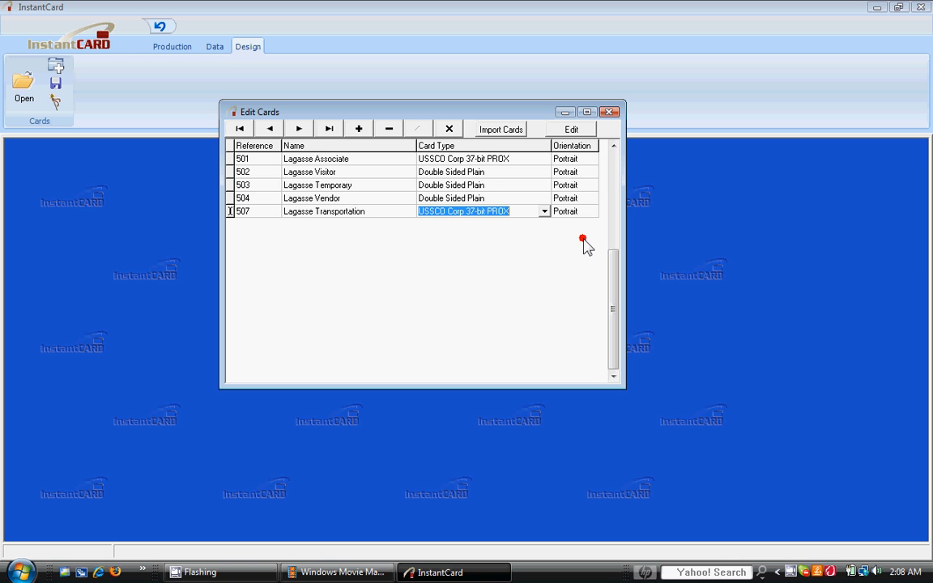
pyautogui.click(609, 112)
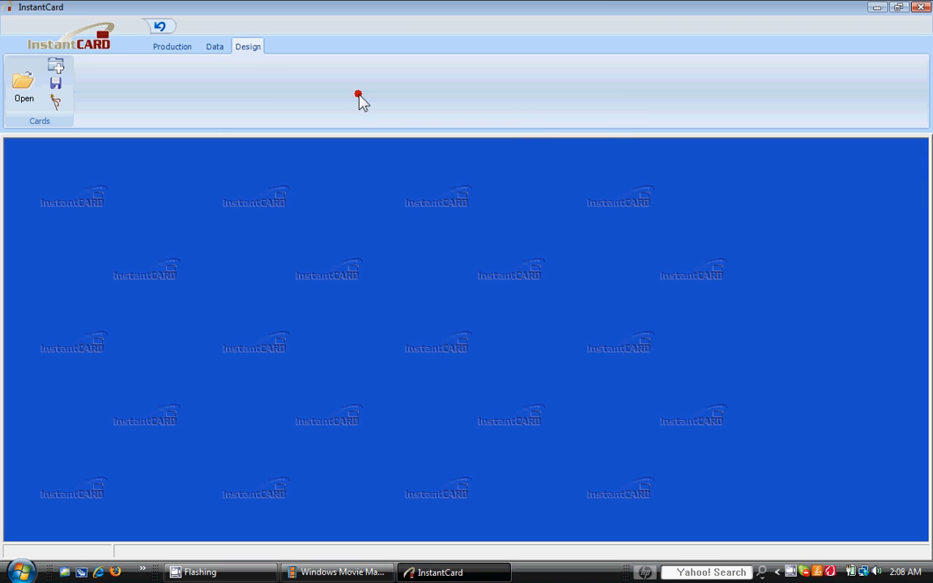
# Start a new staff record with ID 001 and card type Lagasse Associate
pyautogui.click(222, 50)
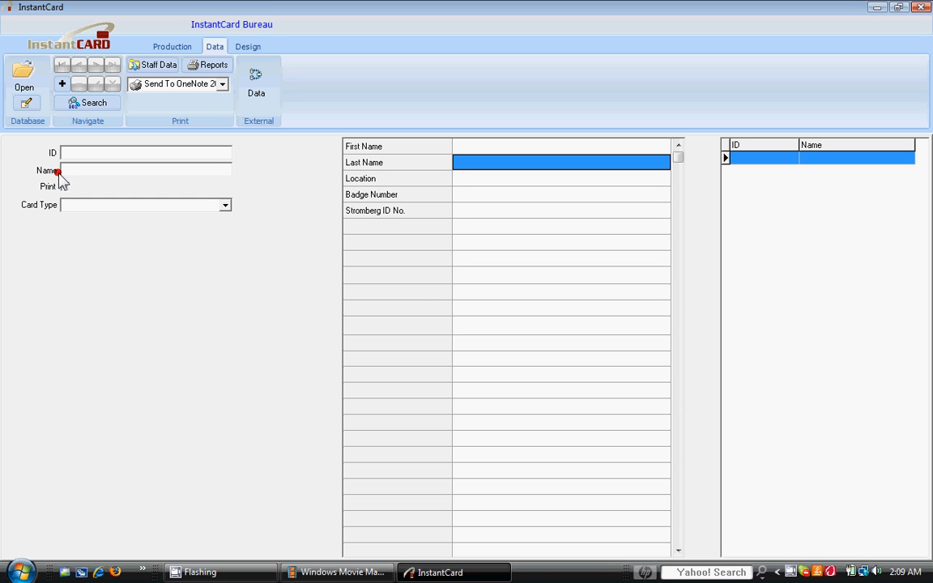
pyautogui.click(68, 154)
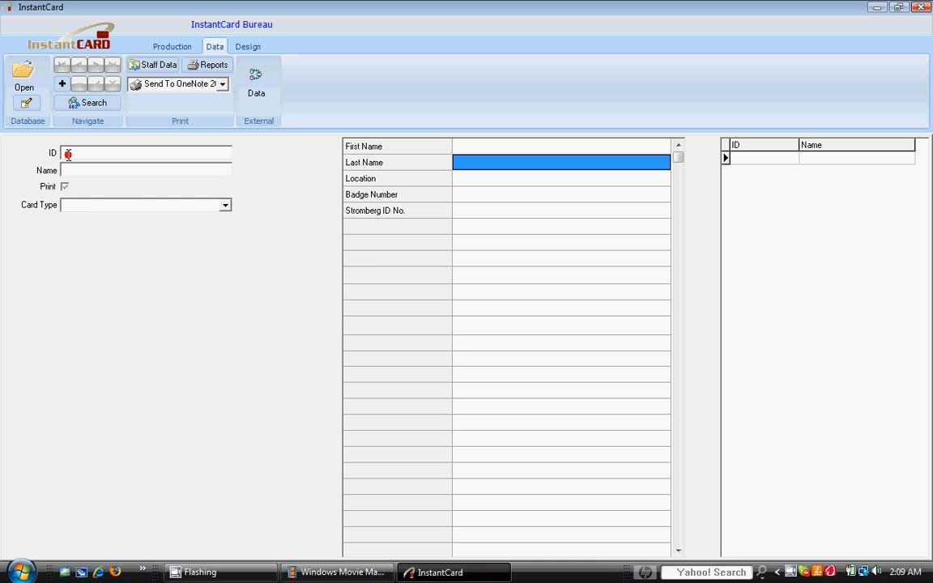
pyautogui.write('00')
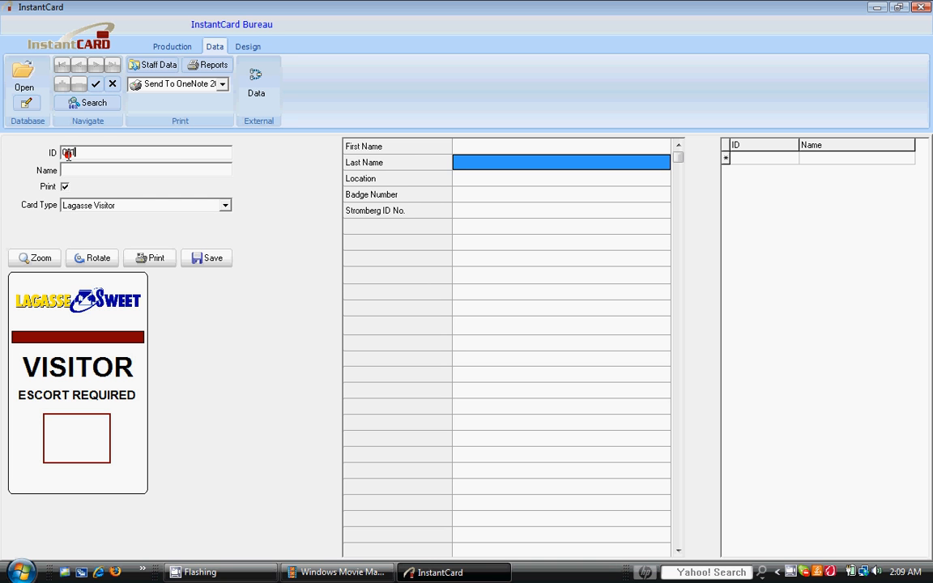
pyautogui.write('1')
pyautogui.click(114, 205)
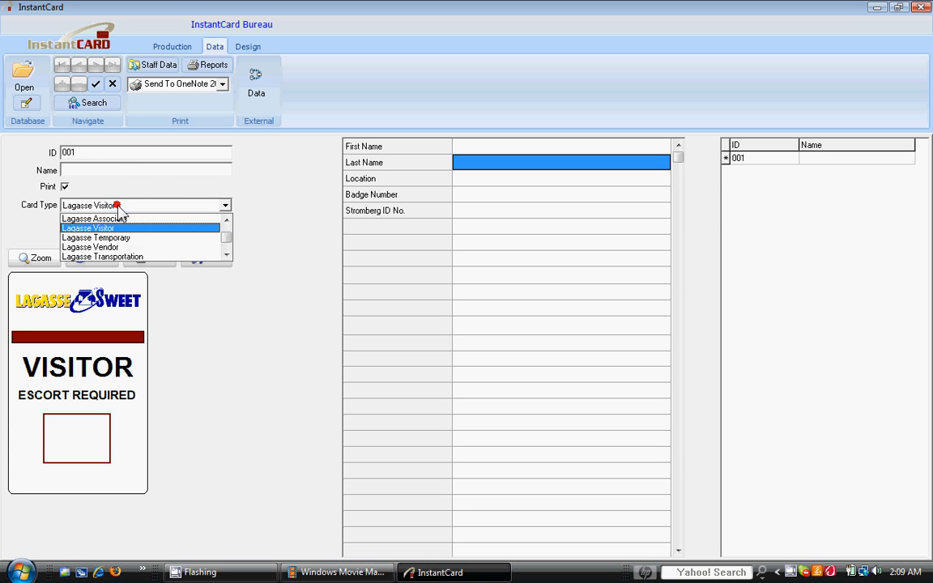
pyautogui.click(114, 218)
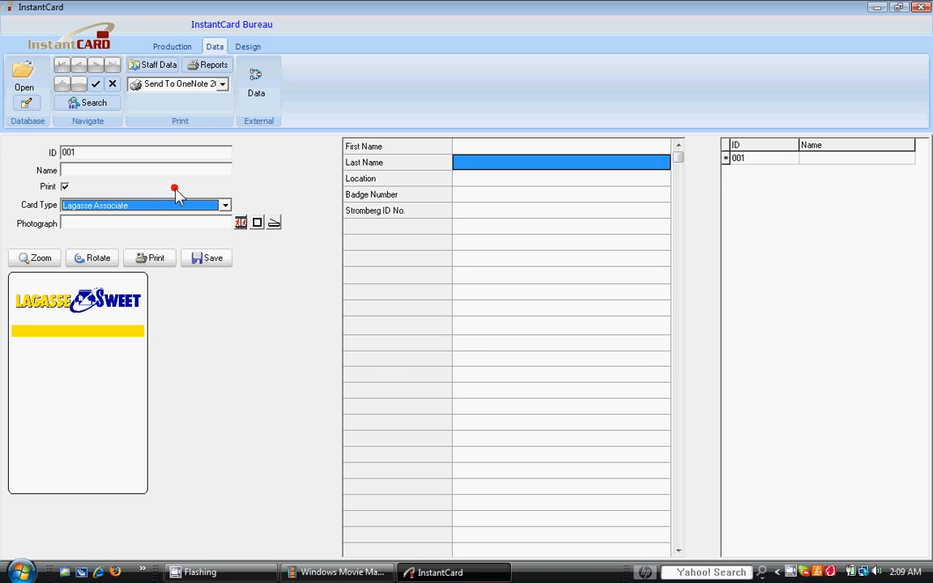
# Enter the cardholder's name
pyautogui.click(87, 169)
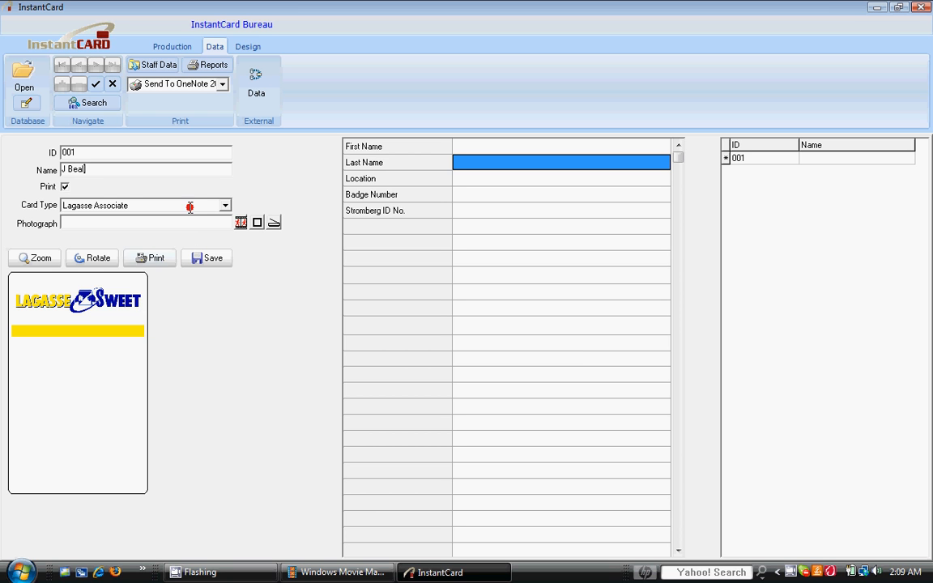
# Try the Lagasse Transportation and Lagasse Visitor card types before reselecting Lagasse Associate
pyautogui.click(220, 205)
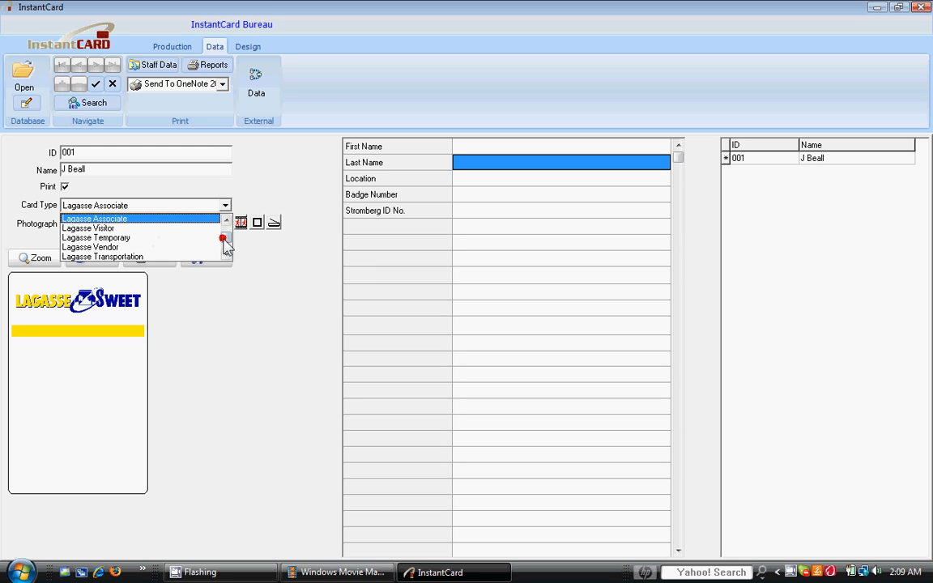
pyautogui.click(136, 256)
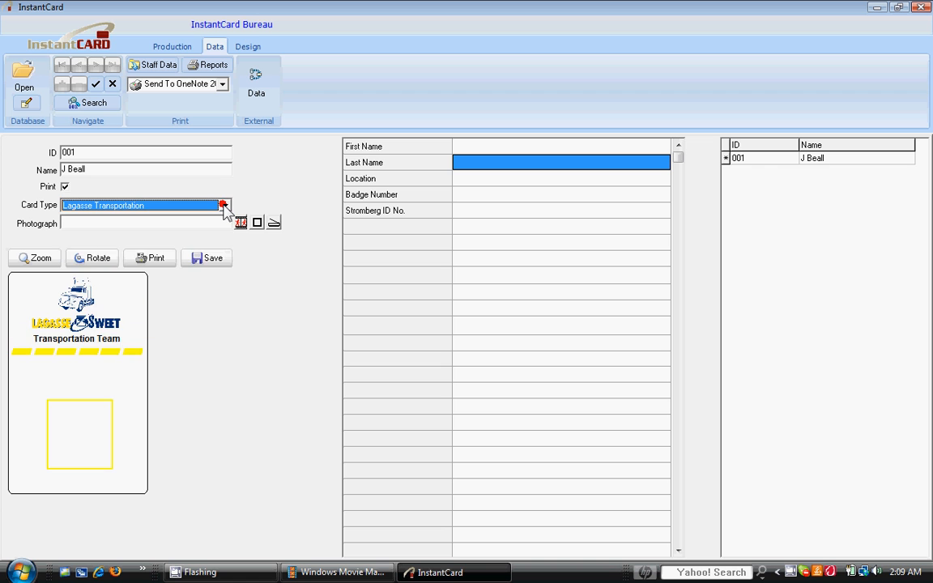
pyautogui.click(223, 205)
pyautogui.click(162, 229)
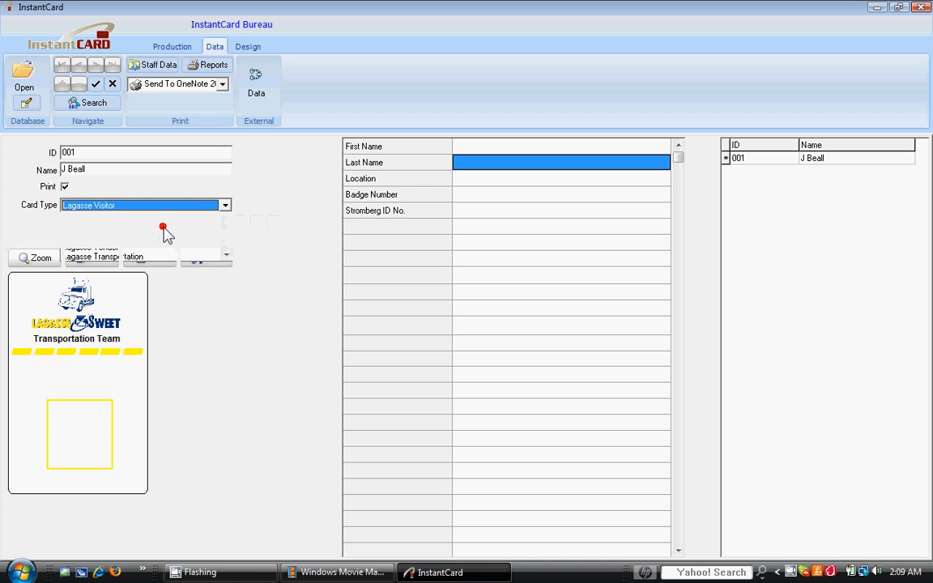
pyautogui.click(223, 205)
pyautogui.click(133, 218)
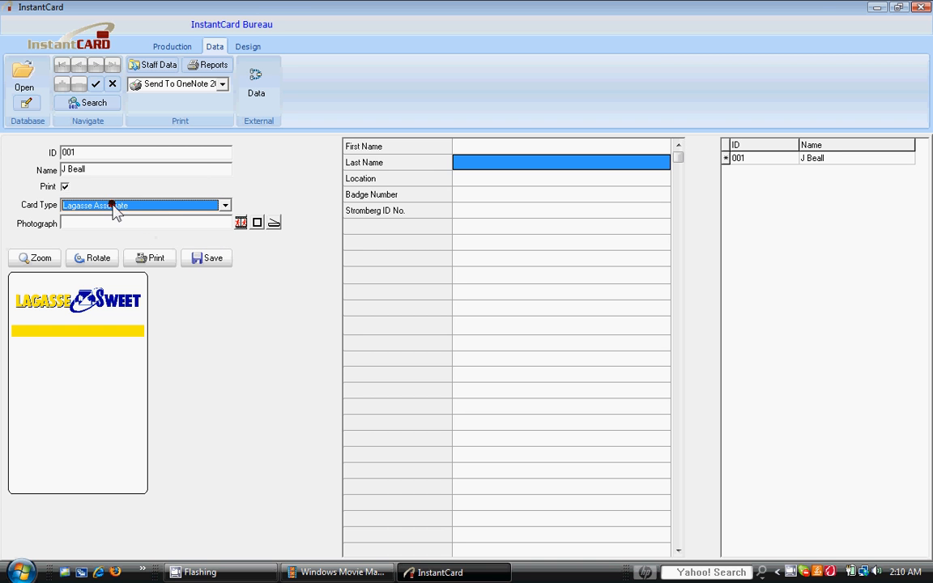
# Choose a photo file to select and frame for the cardholder's picture
pyautogui.click(191, 224)
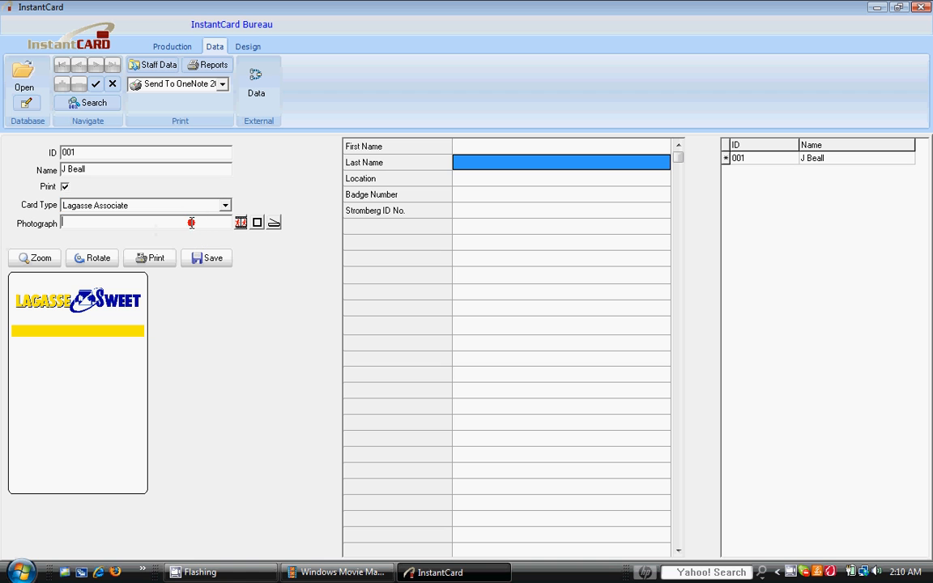
pyautogui.click(255, 226)
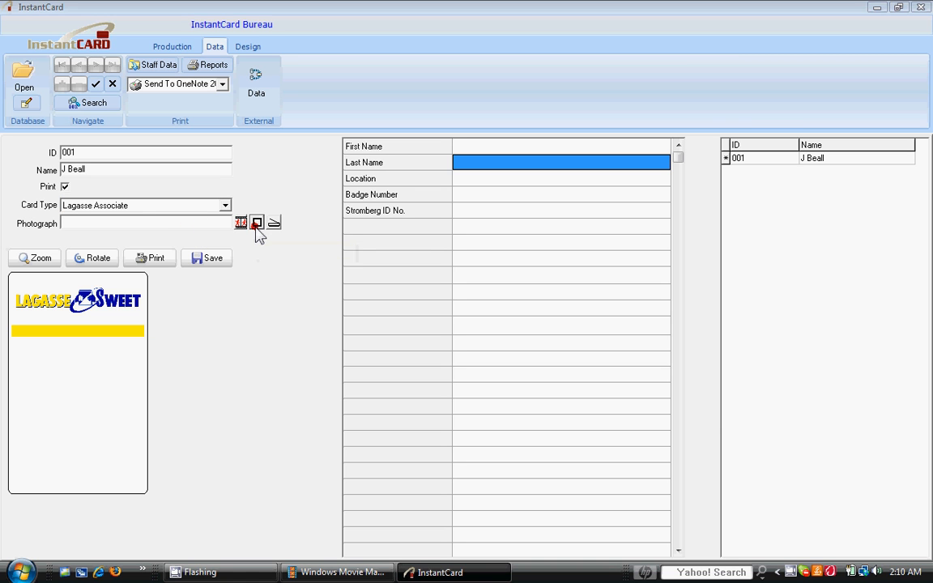
pyautogui.moveTo(677, 242); pyautogui.dragTo(680, 285)
pyautogui.click(639, 289)
pyautogui.click(716, 461)
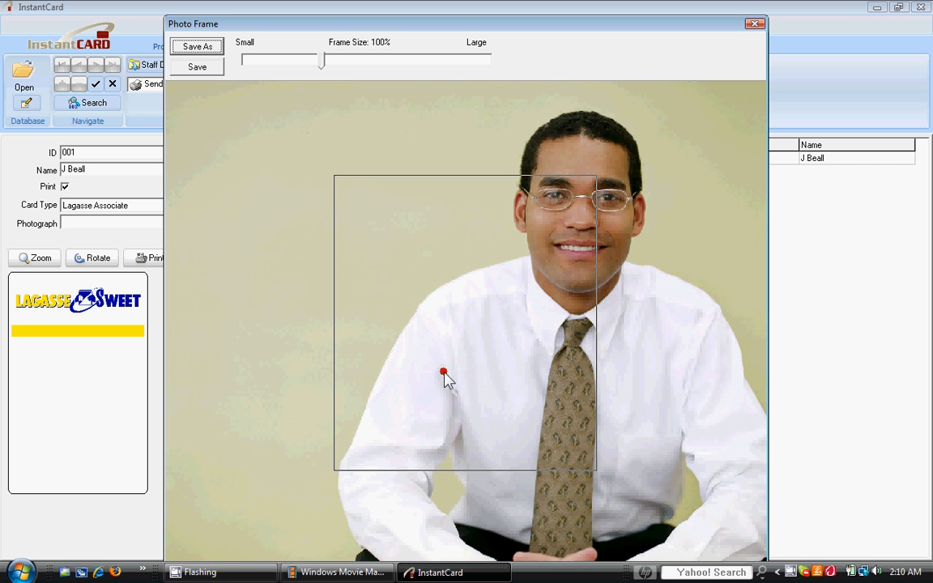
# Position the crop frame over the person's face and set the frame size to 71%
pyautogui.moveTo(443, 375); pyautogui.dragTo(557, 283)
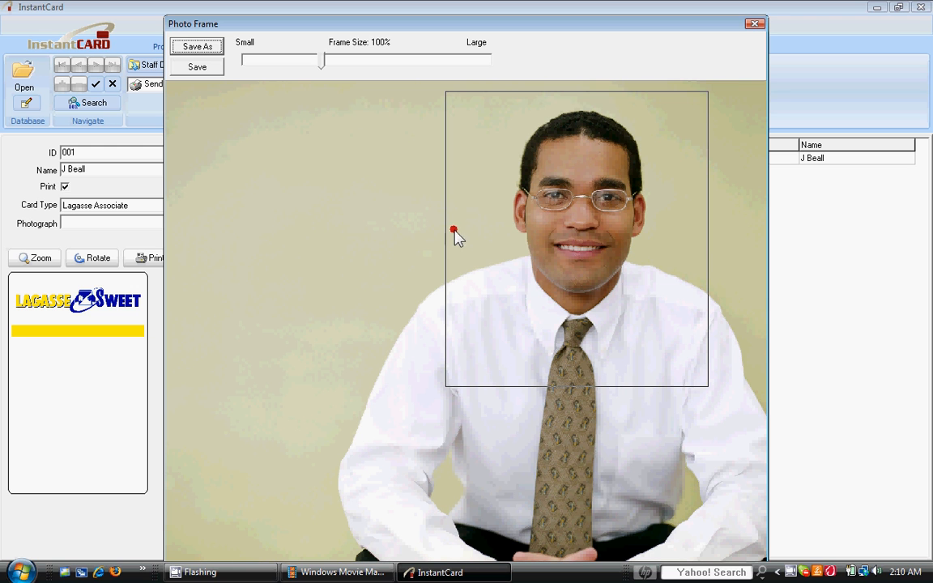
pyautogui.moveTo(321, 62); pyautogui.dragTo(298, 68)
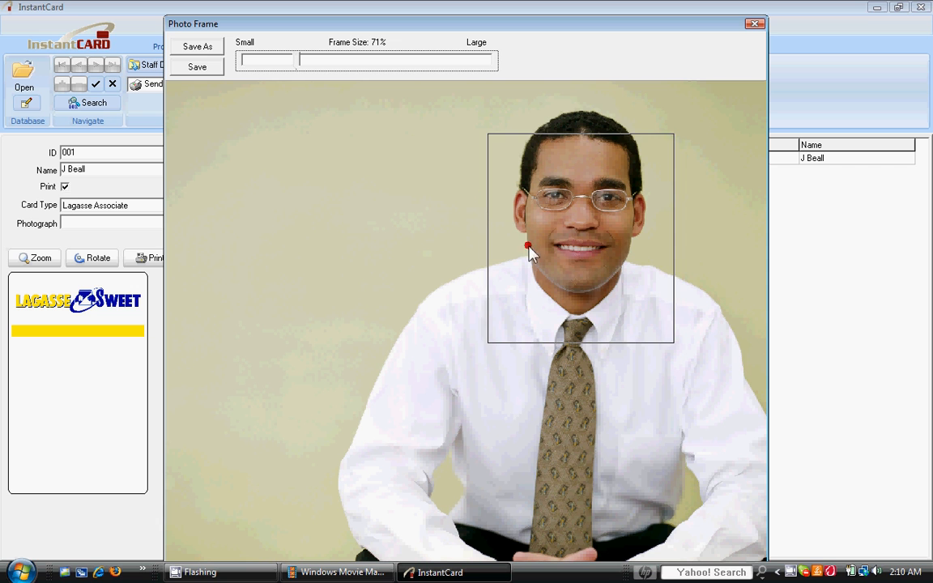
pyautogui.moveTo(614, 270)
pyautogui.mouseDown()
pyautogui.moveTo(634, 242)
pyautogui.moveTo(620, 245)
pyautogui.mouseUp()
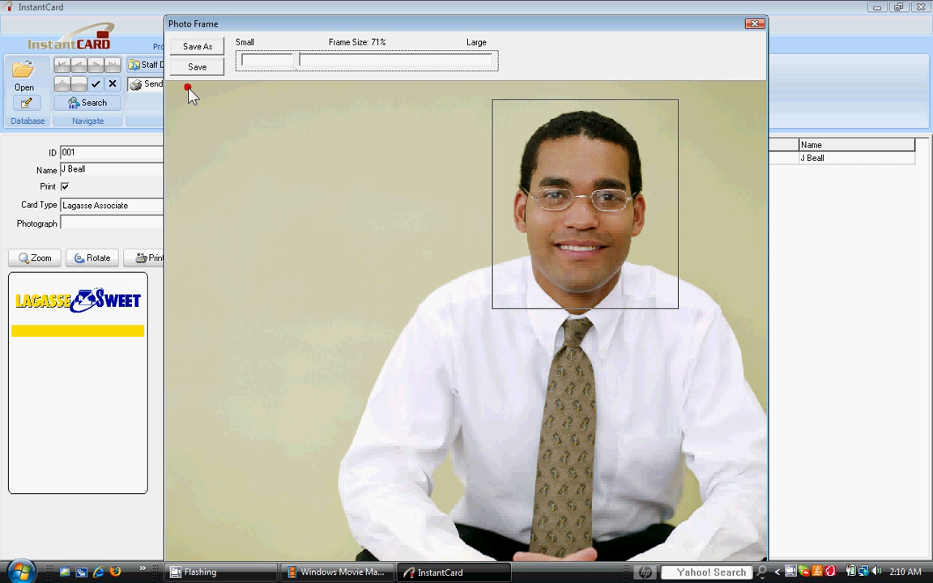
# Save the framed photo as a JPEG in the Photo folder, naming it after the cardholder
pyautogui.click(207, 49)
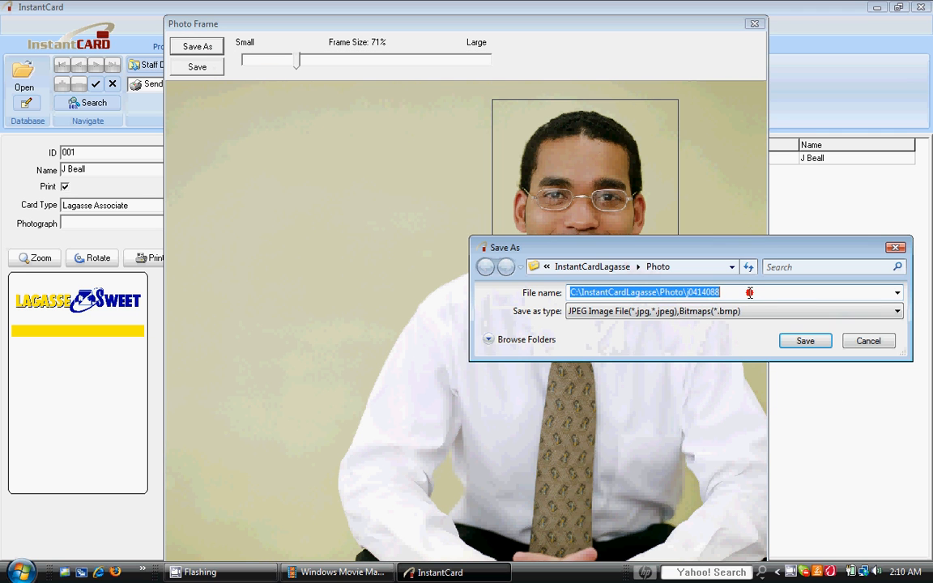
pyautogui.moveTo(808, 294); pyautogui.dragTo(686, 300)
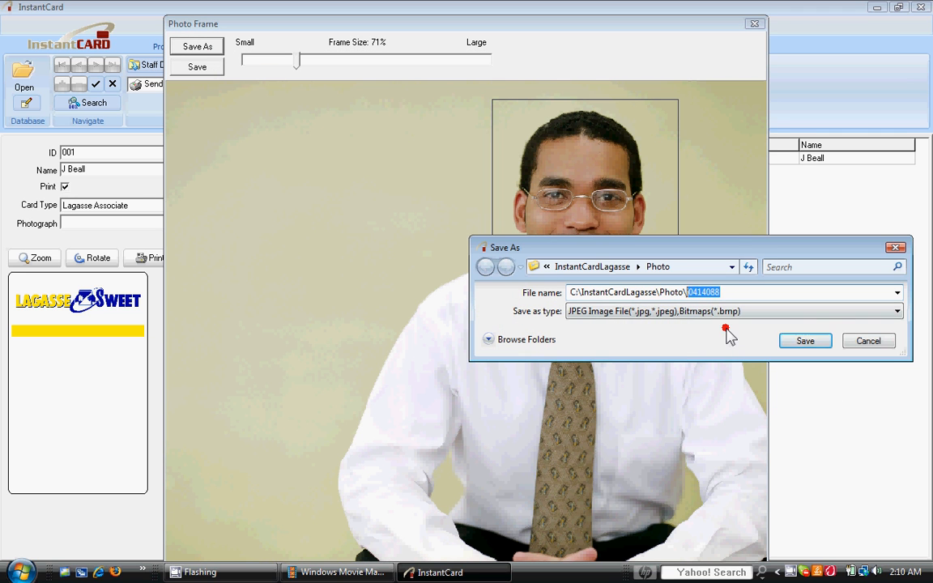
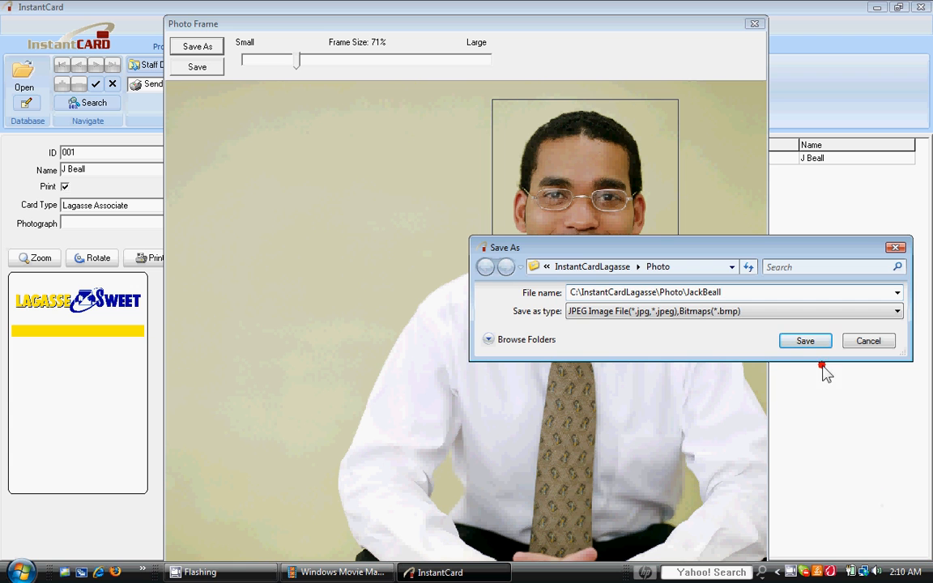
pyautogui.click(807, 342)
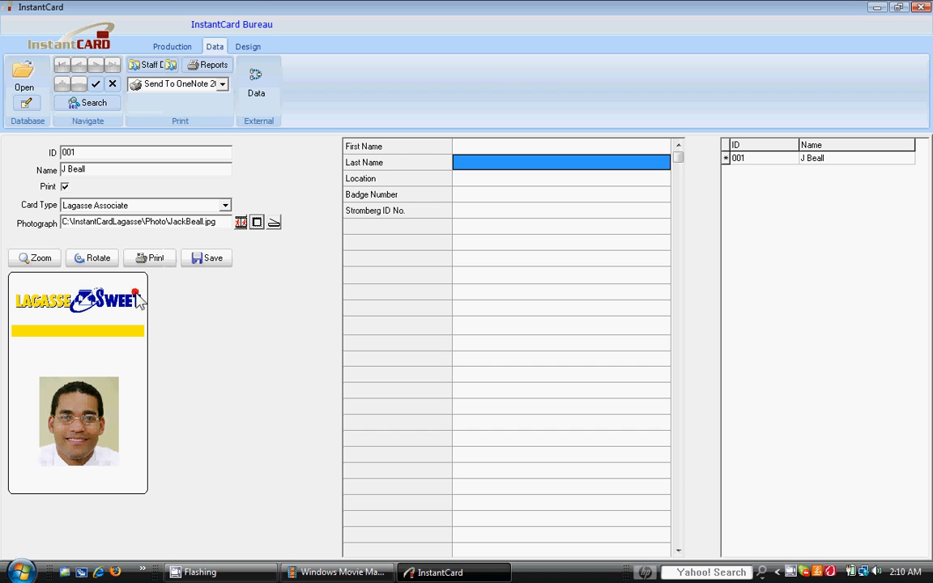
# Zoom and rotate the card preview to examine its front and back
pyautogui.click(42, 257)
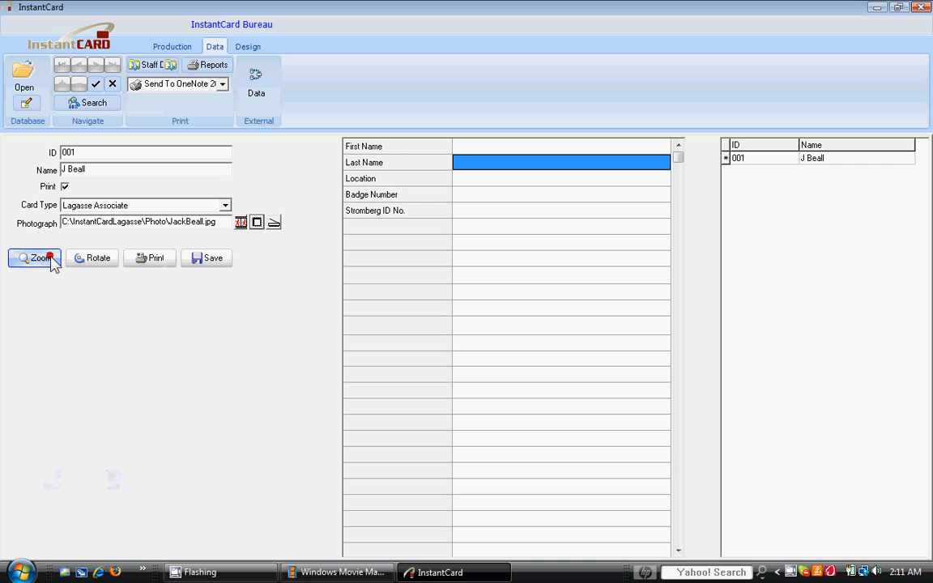
pyautogui.click(51, 259)
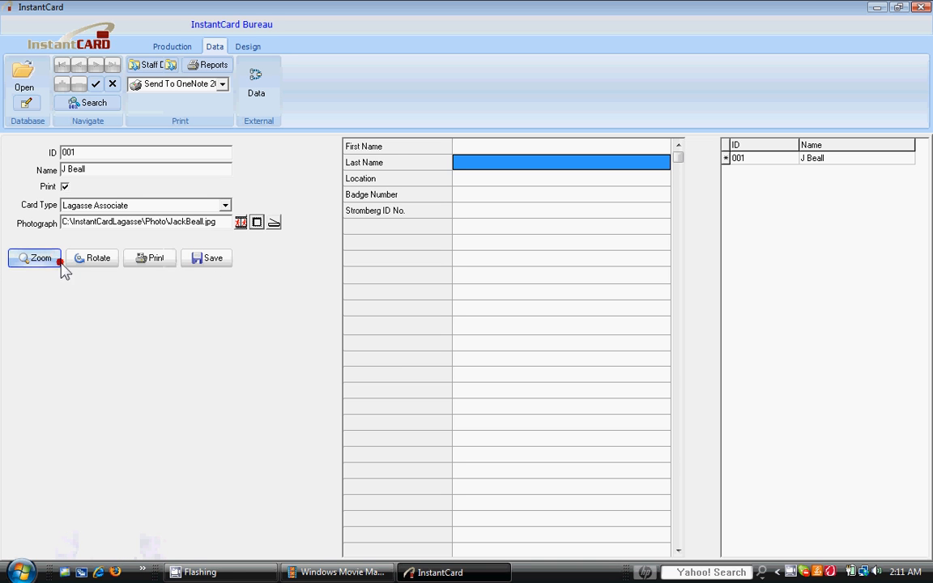
pyautogui.click(91, 258)
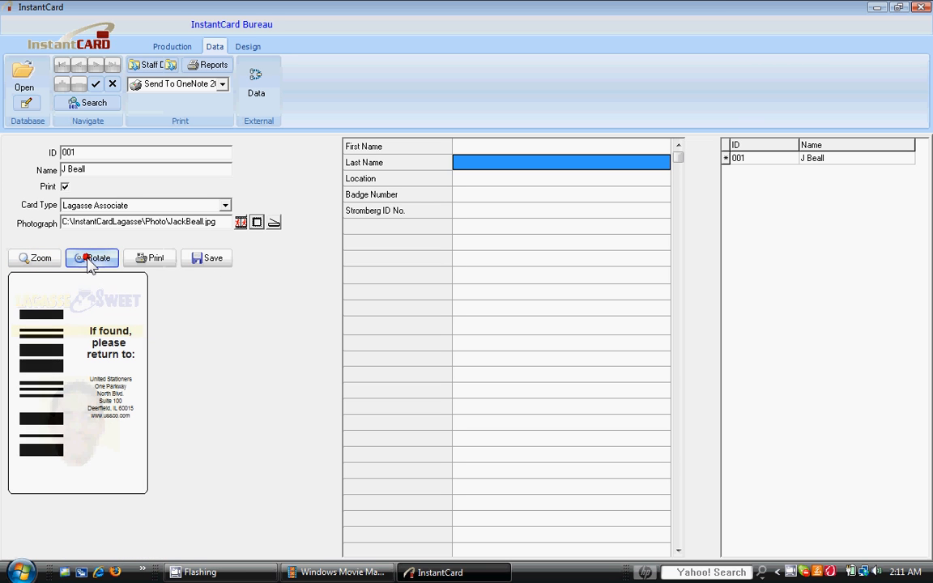
pyautogui.click(90, 258)
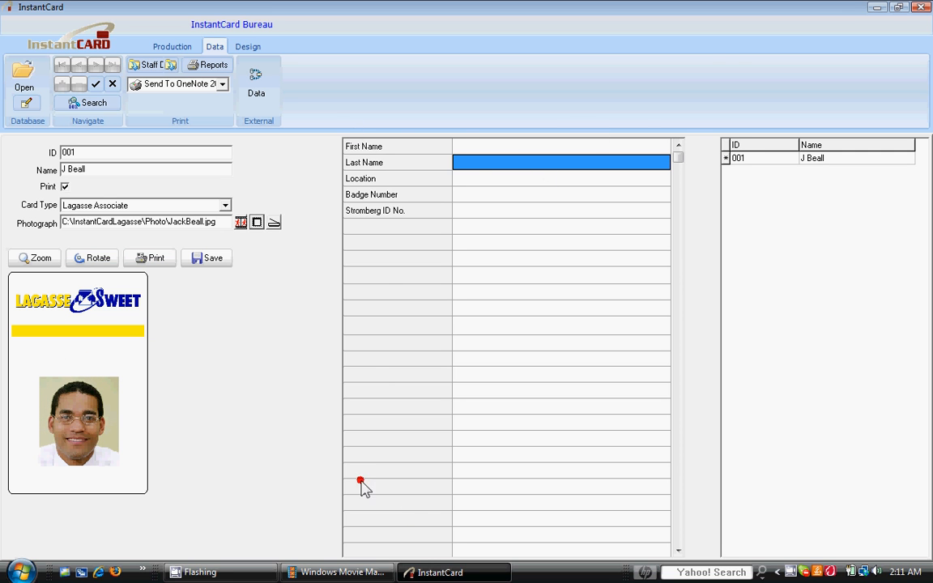
# Enter the cardholder's first name in the staff data grid
pyautogui.click(488, 146)
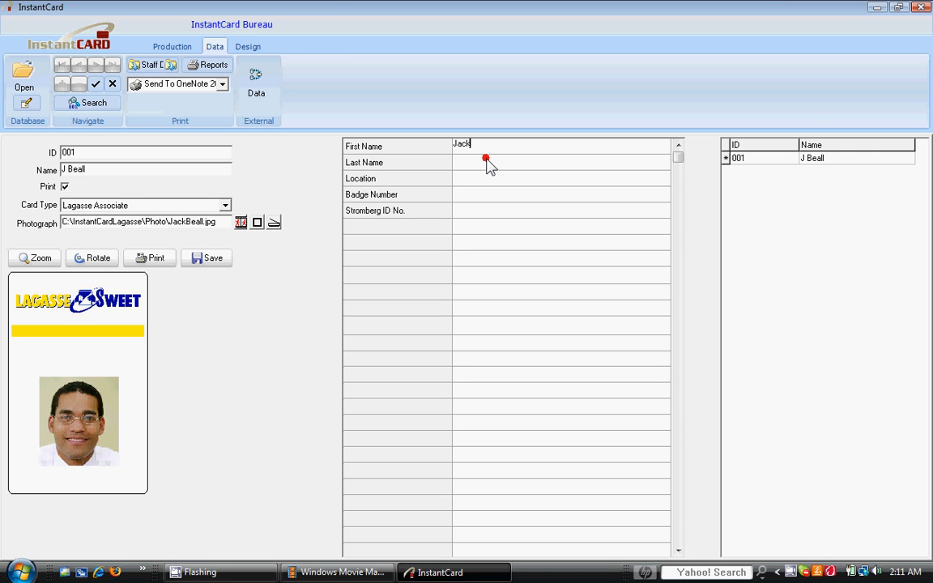
pyautogui.press('Return')
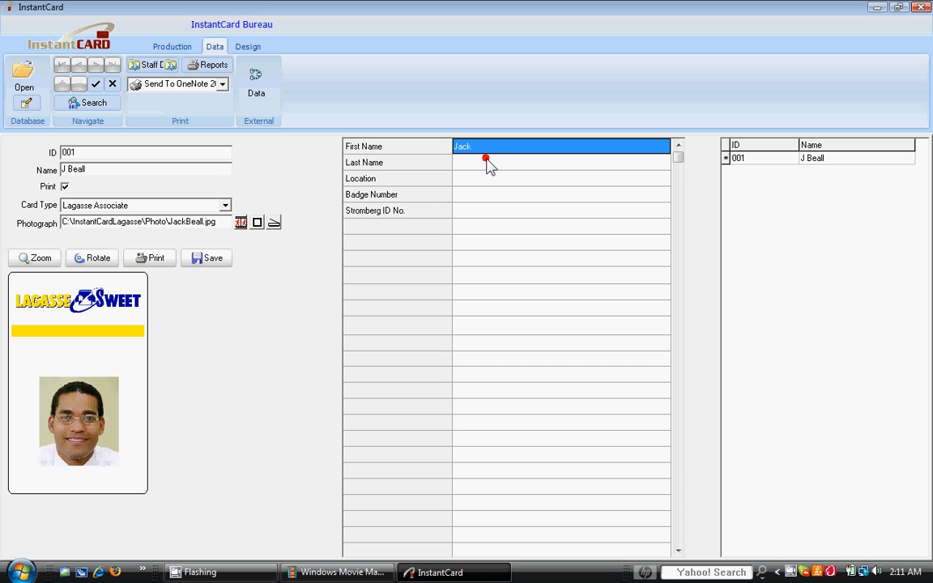
# Fill in the cardholder's last name, location Carol Stream, IL, and Stromberg ID number in the staff data grid
pyautogui.click(486, 160)
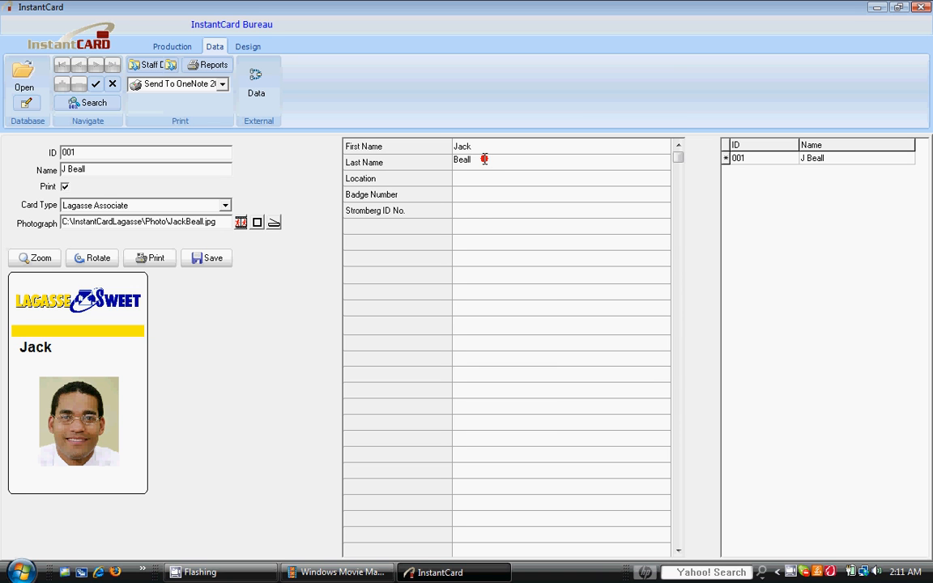
pyautogui.click(482, 177)
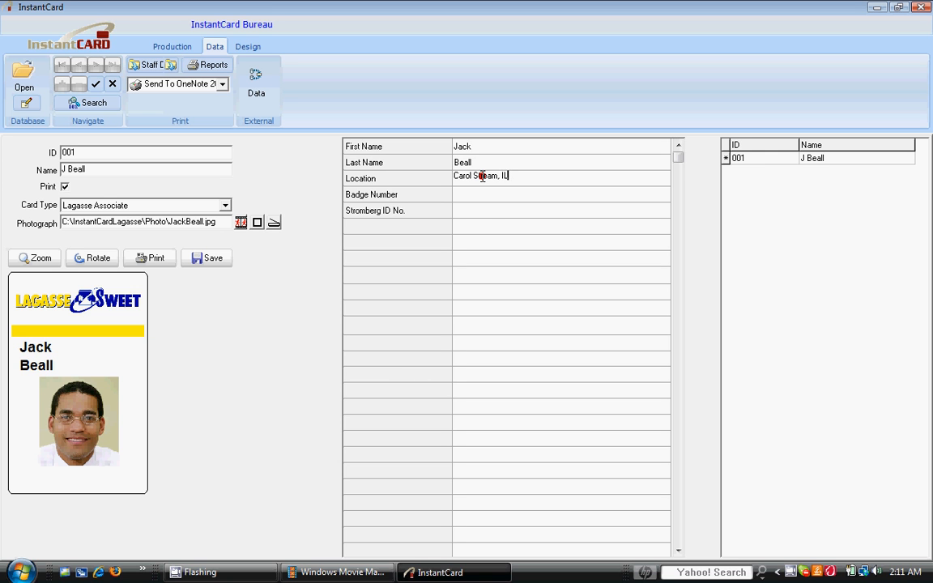
pyautogui.click(485, 194)
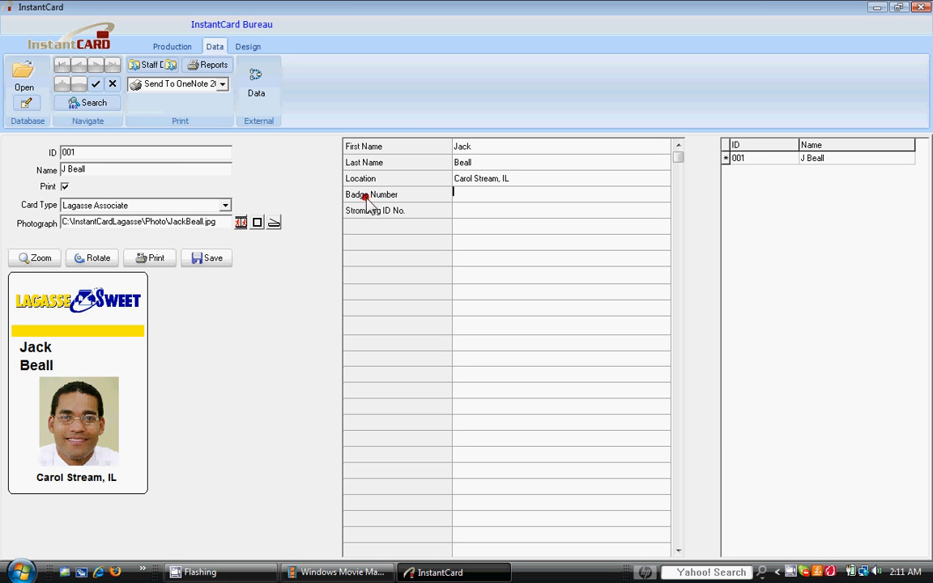
pyautogui.click(228, 200)
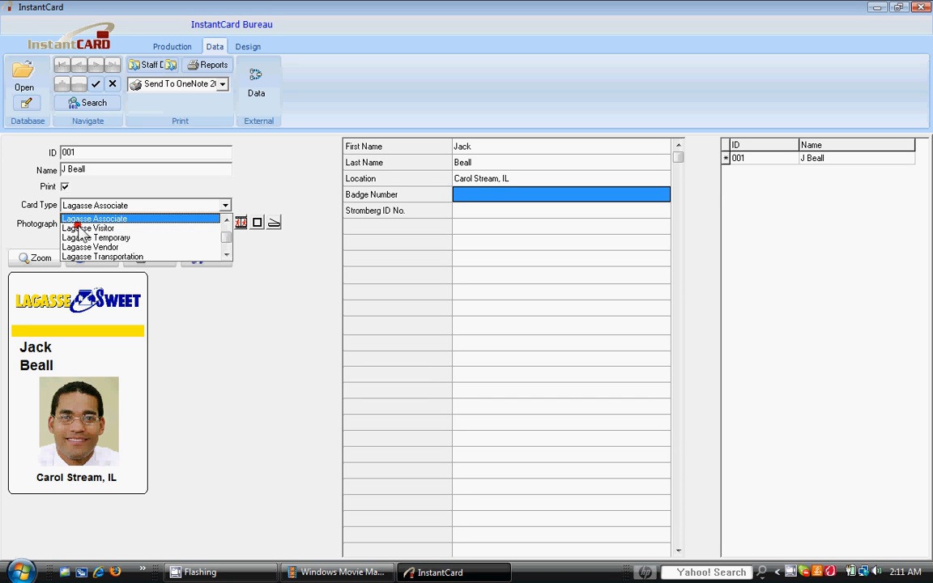
pyautogui.click(482, 212)
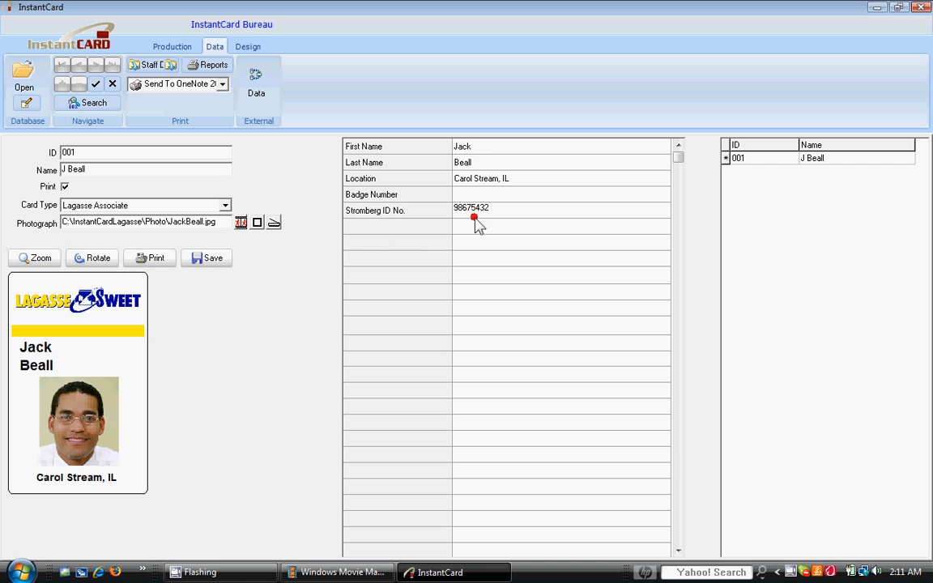
# Rotate the card preview to view its back and front, and post the completed record
pyautogui.click(102, 259)
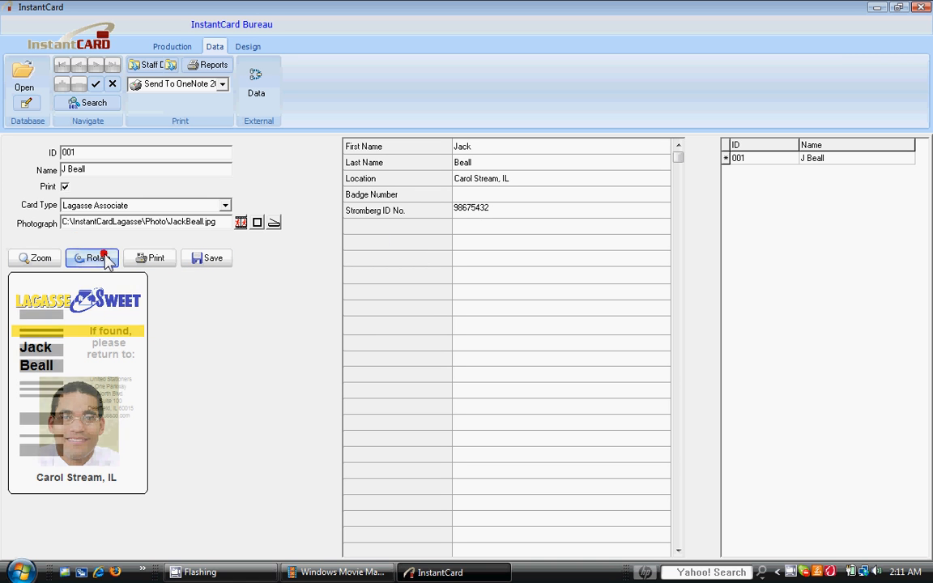
pyautogui.click(105, 258)
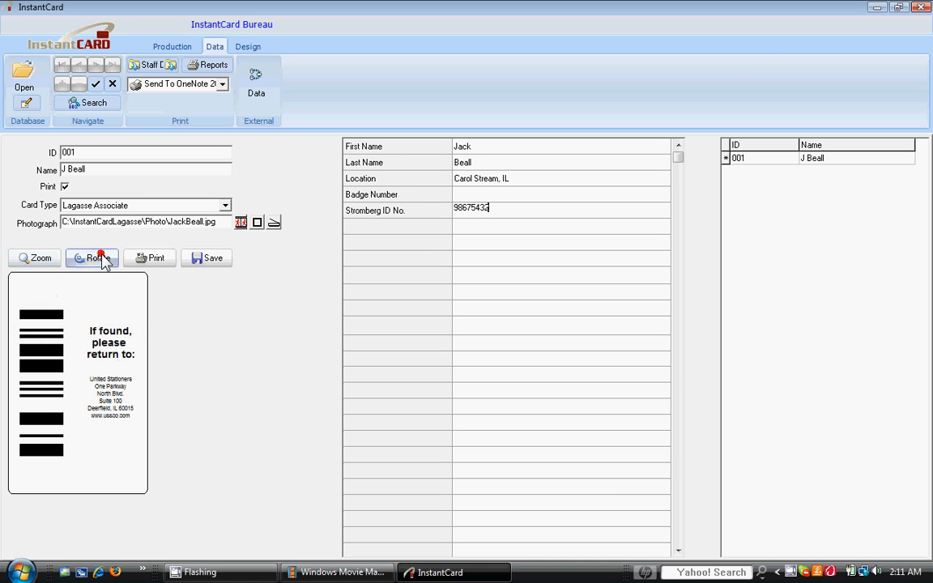
pyautogui.click(500, 275)
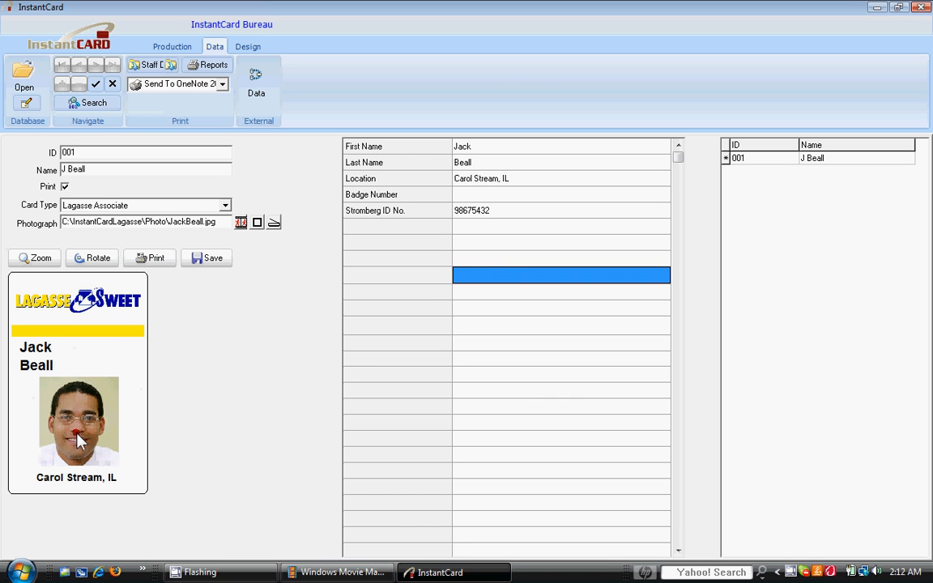
pyautogui.click(95, 85)
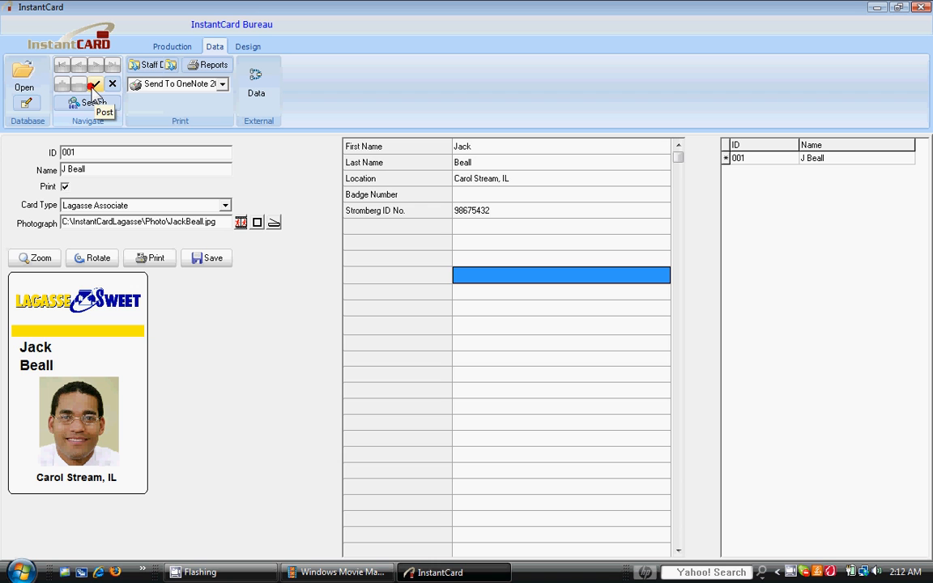
pyautogui.click(93, 85)
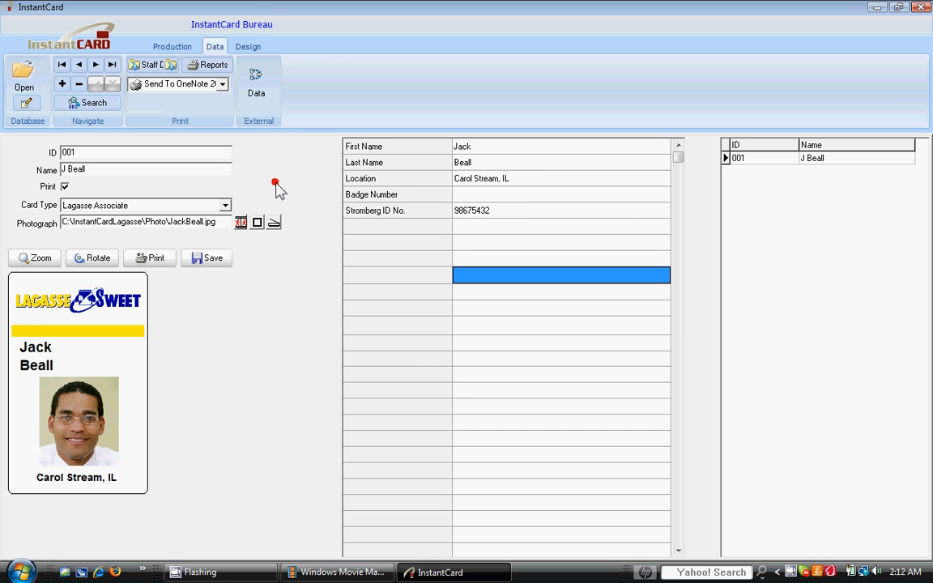
# Insert a new record with ID 002, the cardholder's name, and card type Lagasse Transportation
pyautogui.click(63, 87)
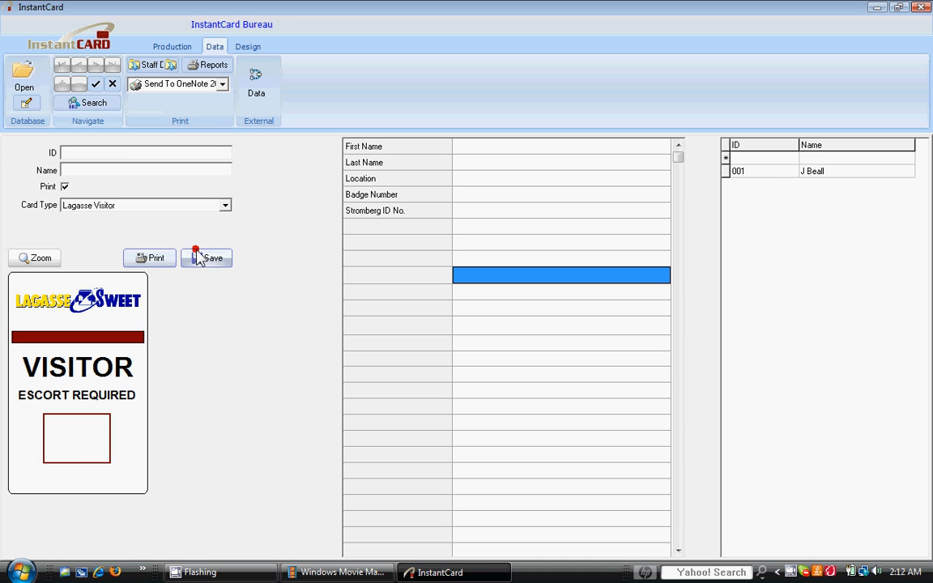
pyautogui.click(148, 152)
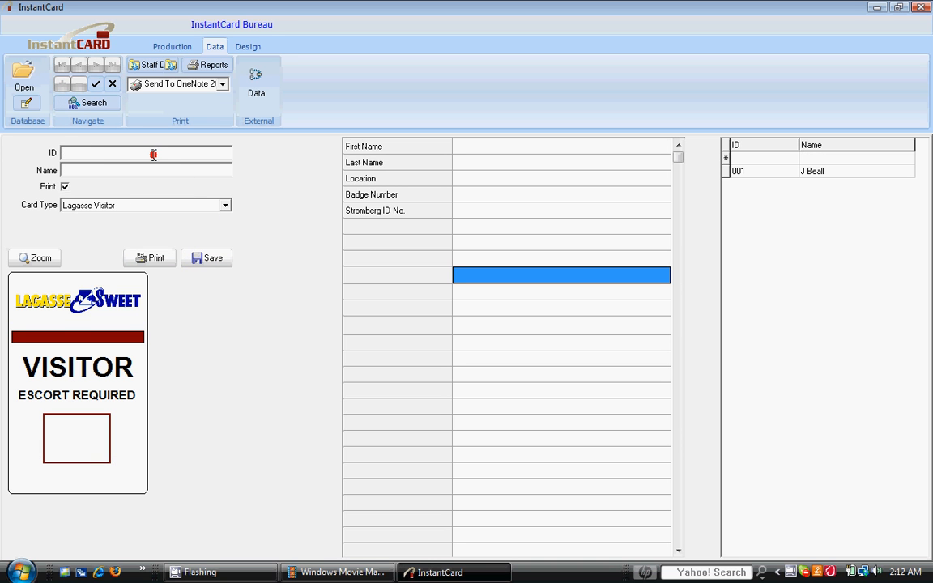
pyautogui.write('002')
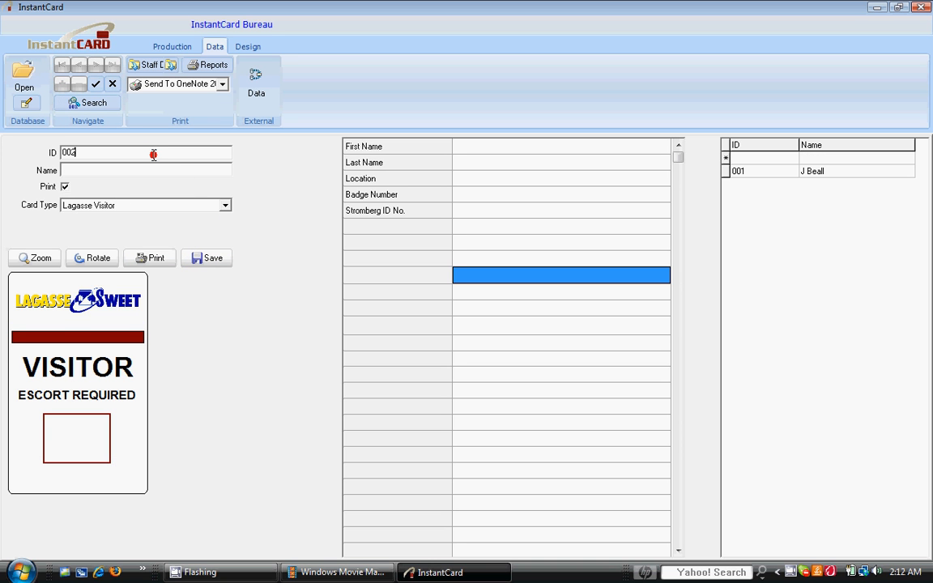
pyautogui.click(142, 169)
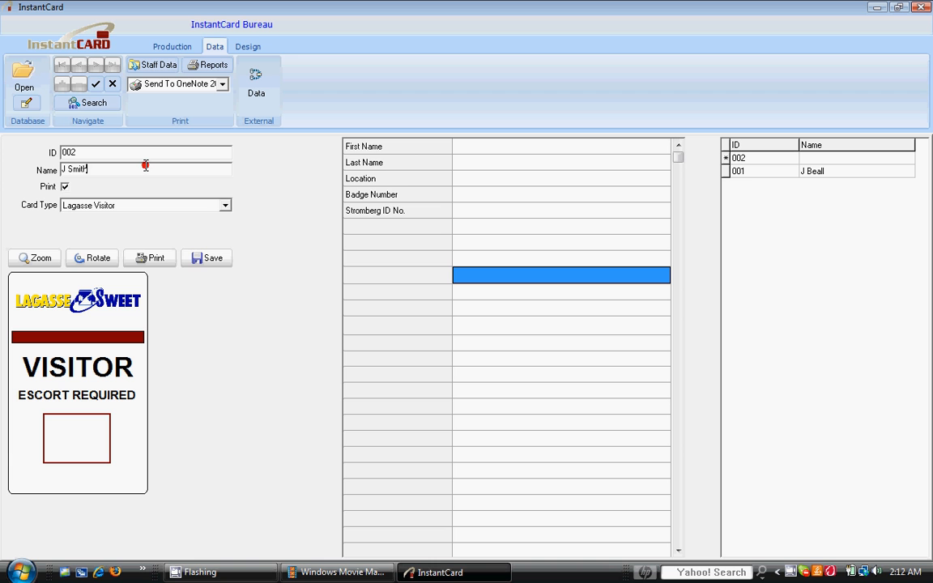
pyautogui.click(224, 205)
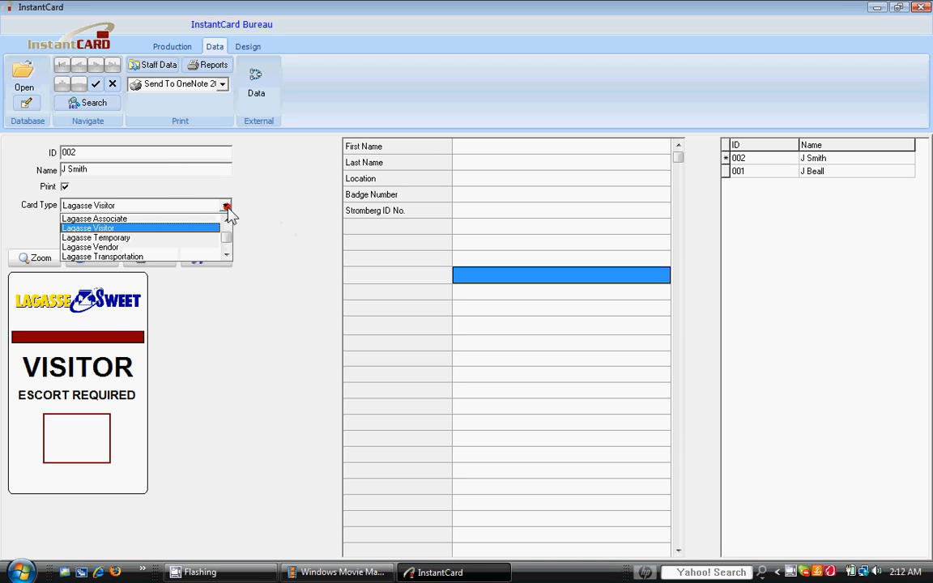
pyautogui.click(143, 256)
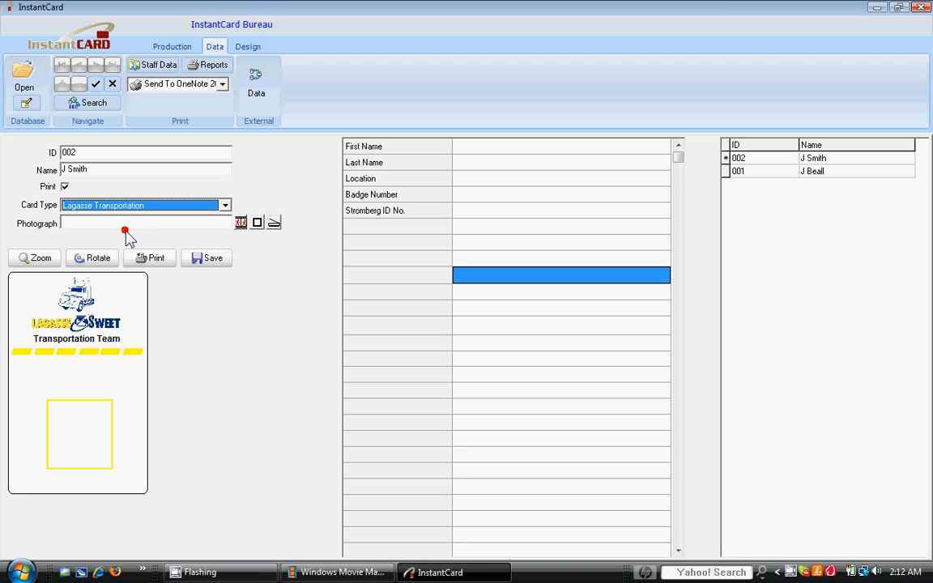
# Open image j0438693 in the photo framing tool, position the frame over the face and set its size to 146%
pyautogui.click(256, 222)
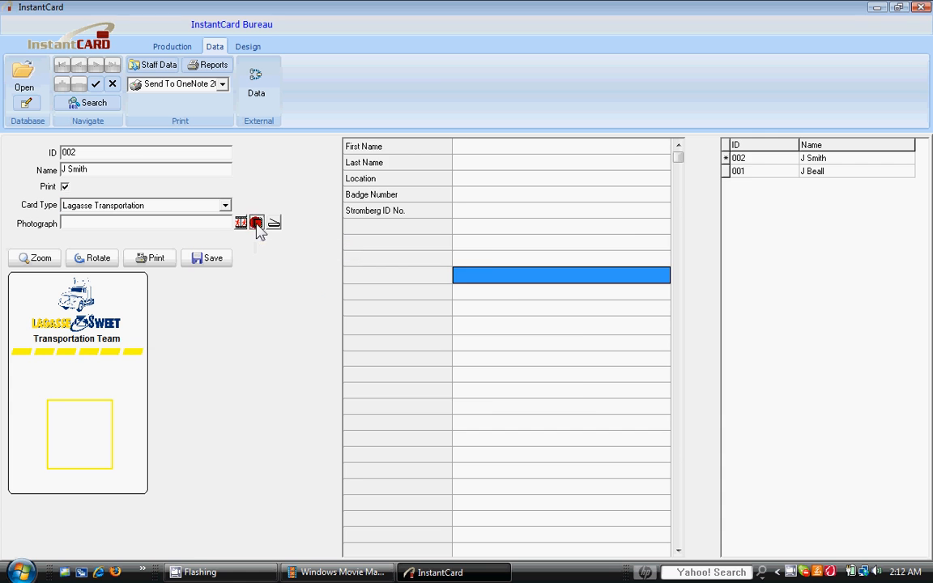
pyautogui.moveTo(677, 233); pyautogui.dragTo(677, 341)
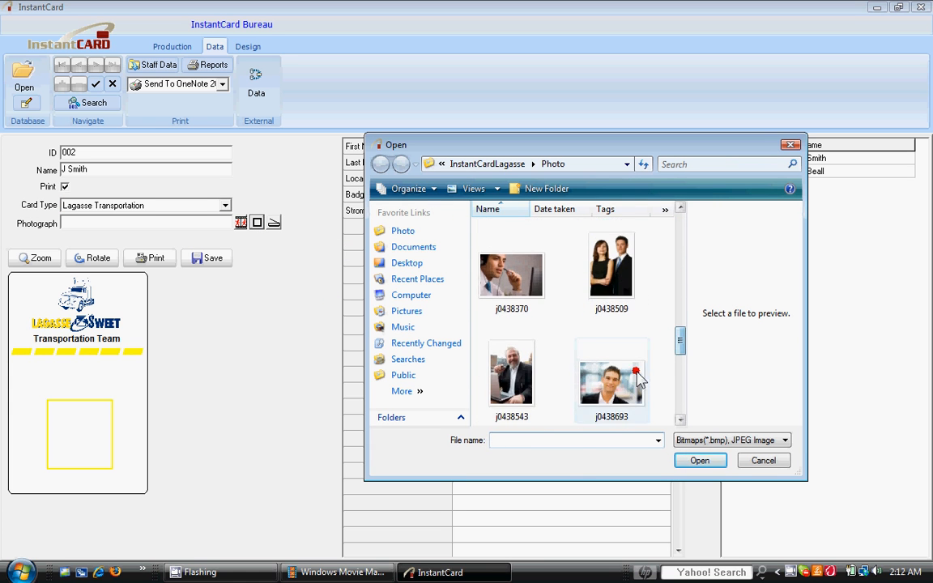
pyautogui.click(640, 378)
pyautogui.click(699, 460)
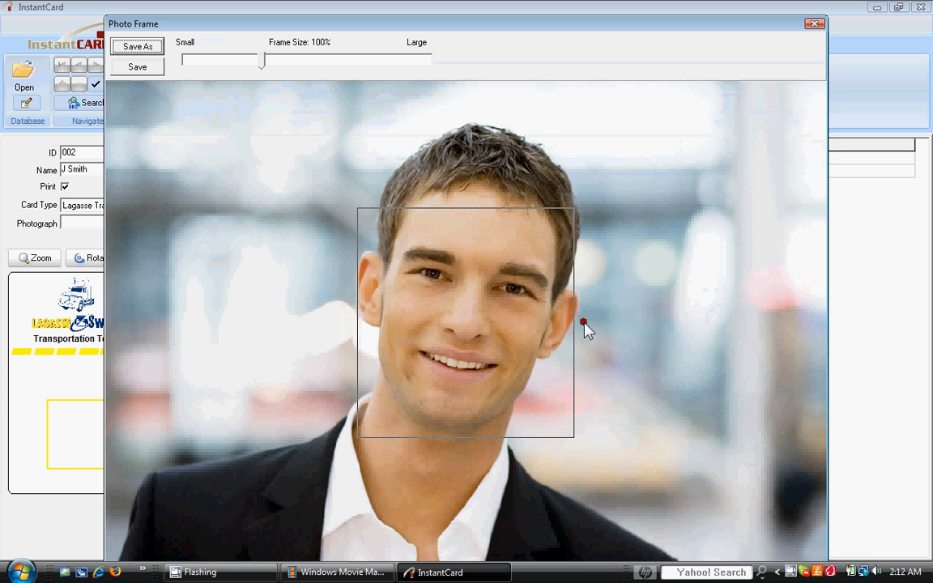
pyautogui.moveTo(497, 331); pyautogui.dragTo(503, 287)
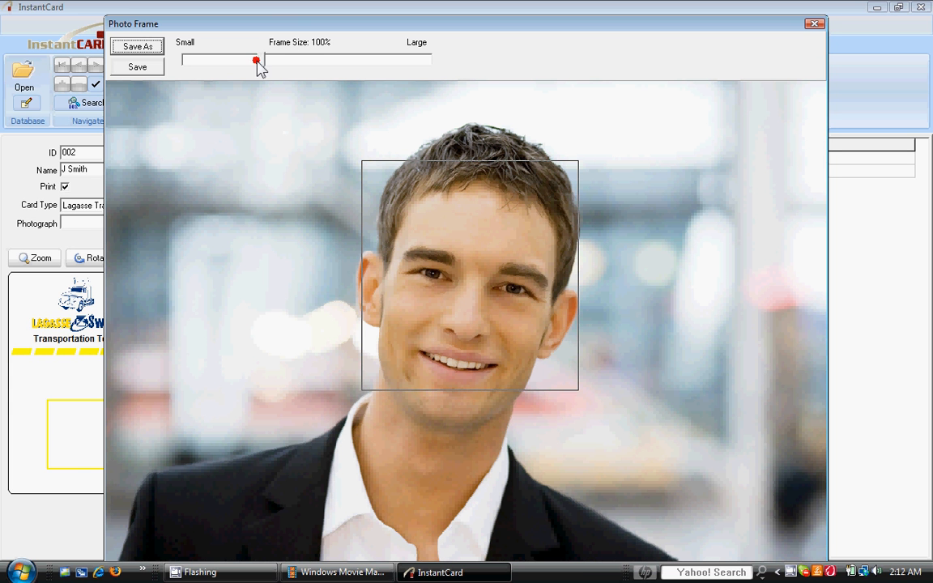
pyautogui.moveTo(258, 67); pyautogui.dragTo(424, 239)
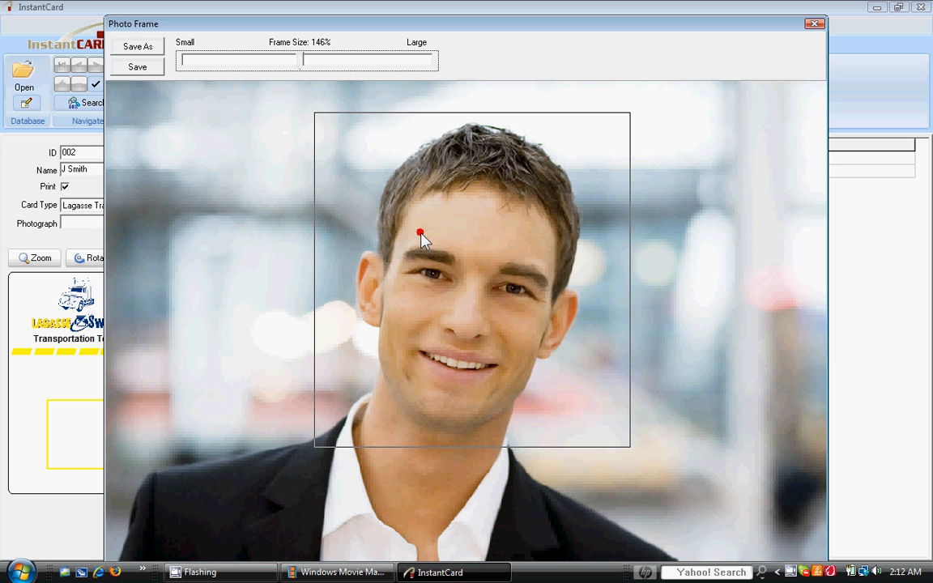
# Save the framed photo as a JPEG in the Photo folder, naming it after the cardholder
pyautogui.click(149, 49)
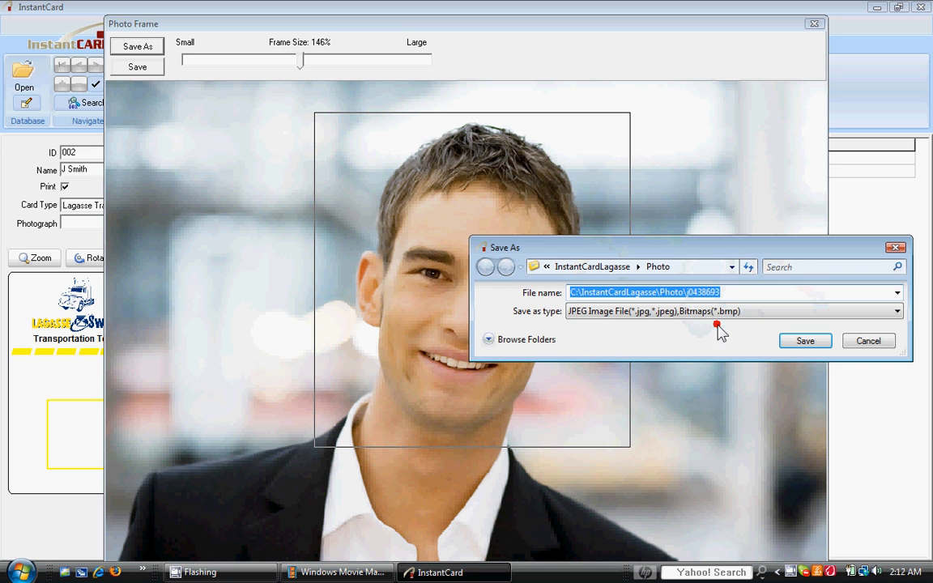
pyautogui.click(681, 293)
pyautogui.doubleClick(689, 293)
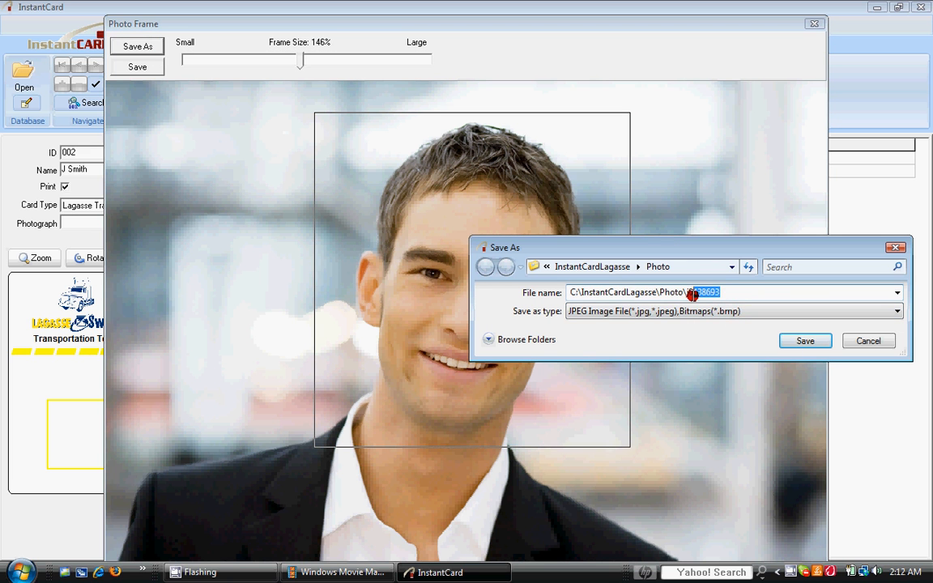
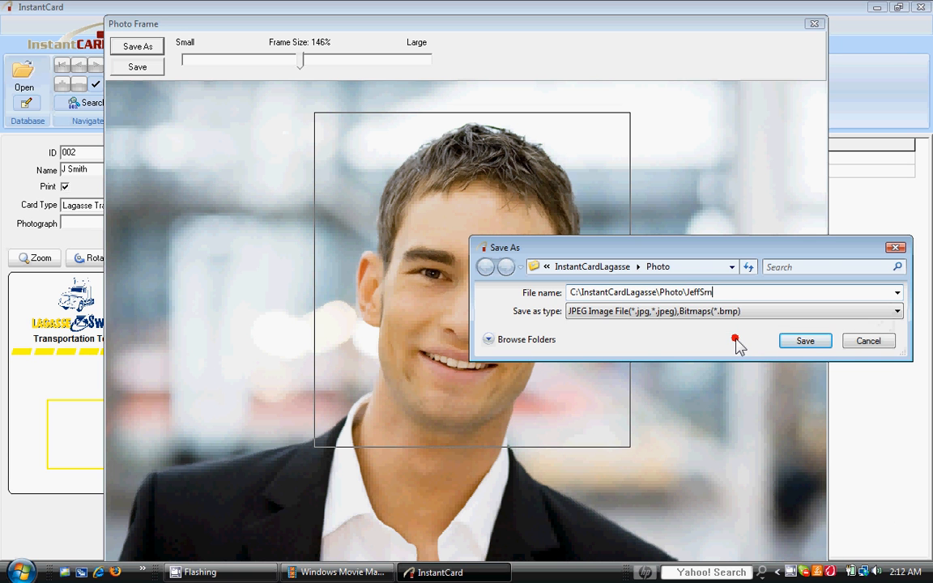
pyautogui.click(804, 341)
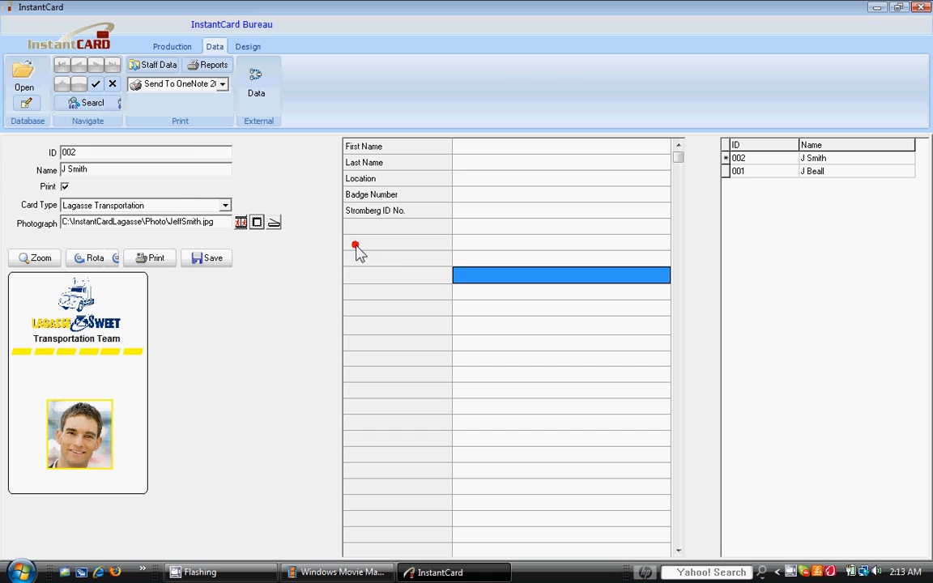
# Enter the cardholder's first and last name, location Carol Stream, IL, and Stromberg ID number, then post the record
pyautogui.click(475, 146)
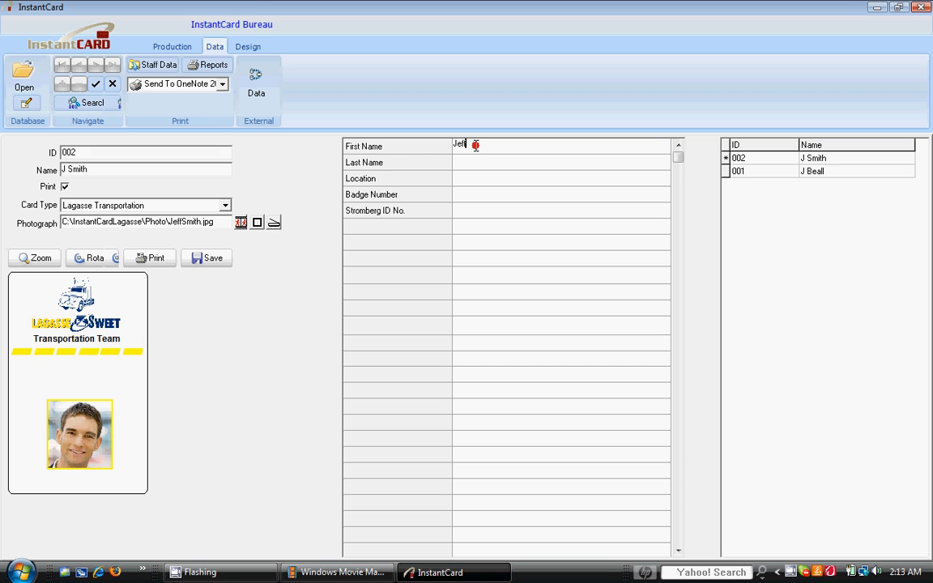
pyautogui.click(485, 161)
pyautogui.click(481, 179)
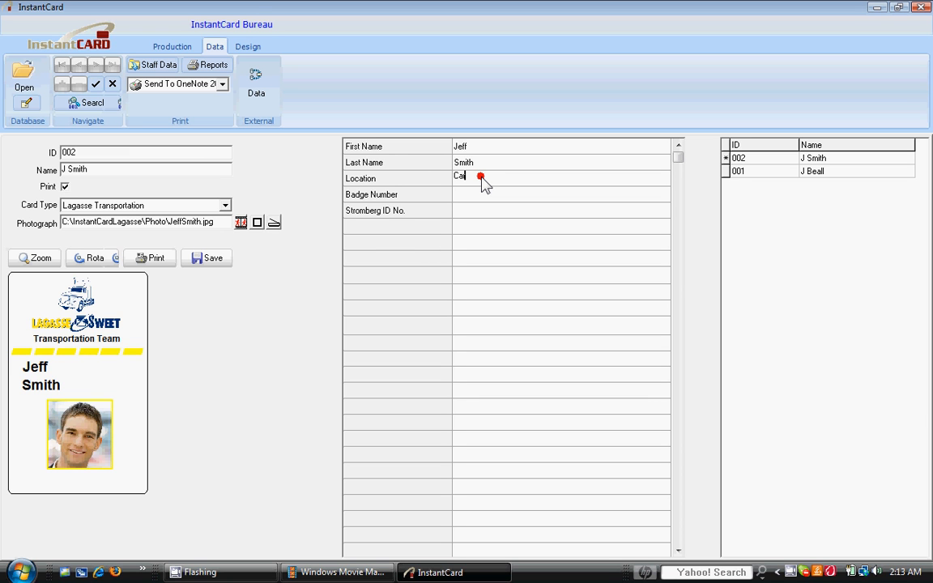
pyautogui.write('Carol Stream, IL')
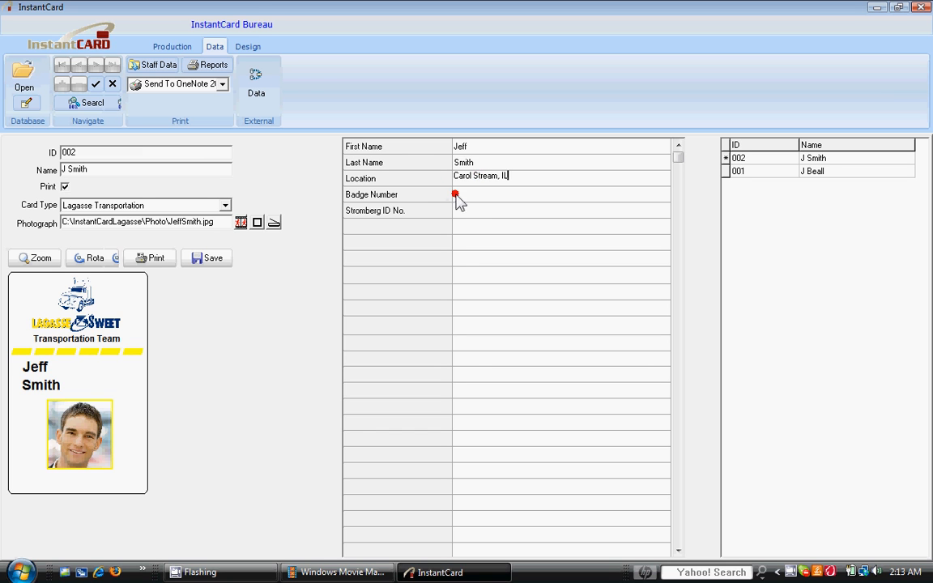
pyautogui.click(468, 210)
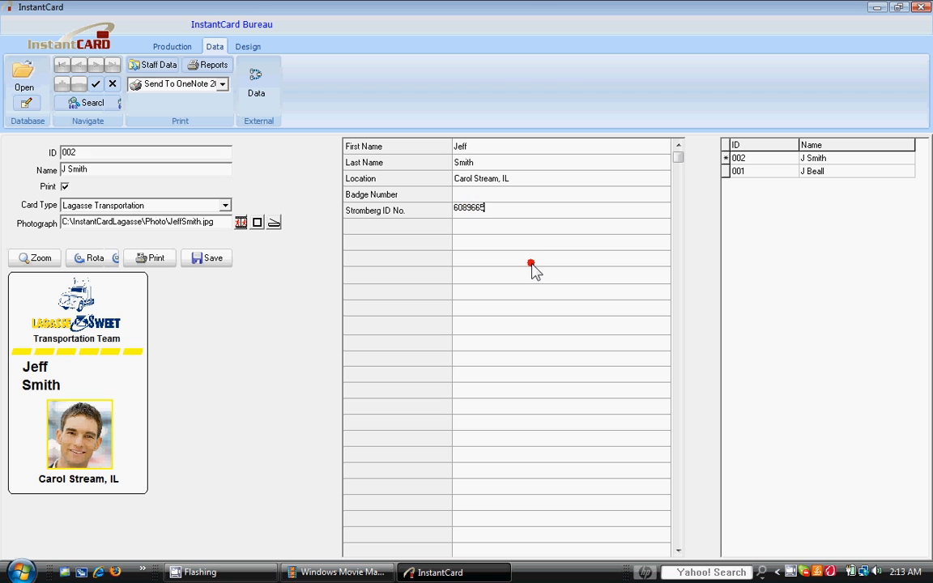
pyautogui.click(482, 259)
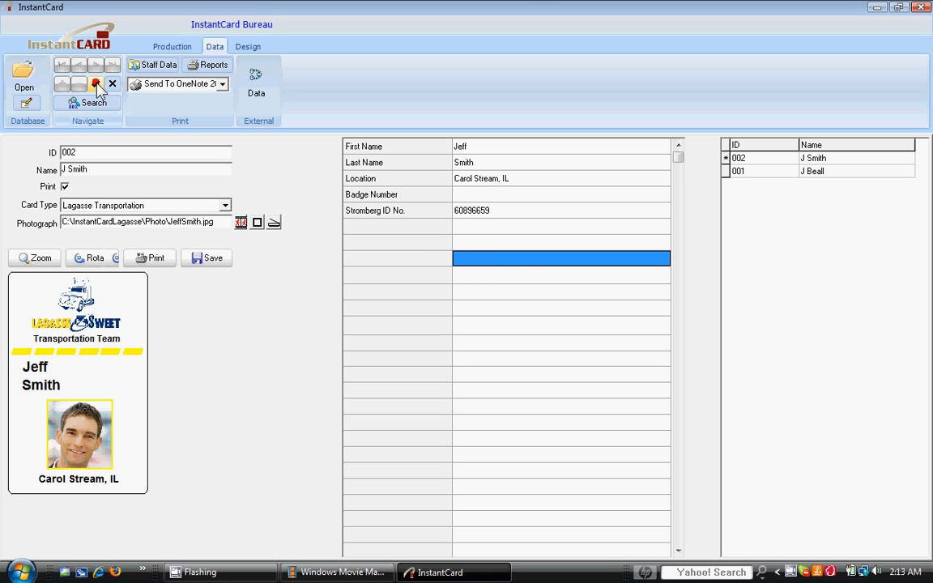
pyautogui.click(97, 86)
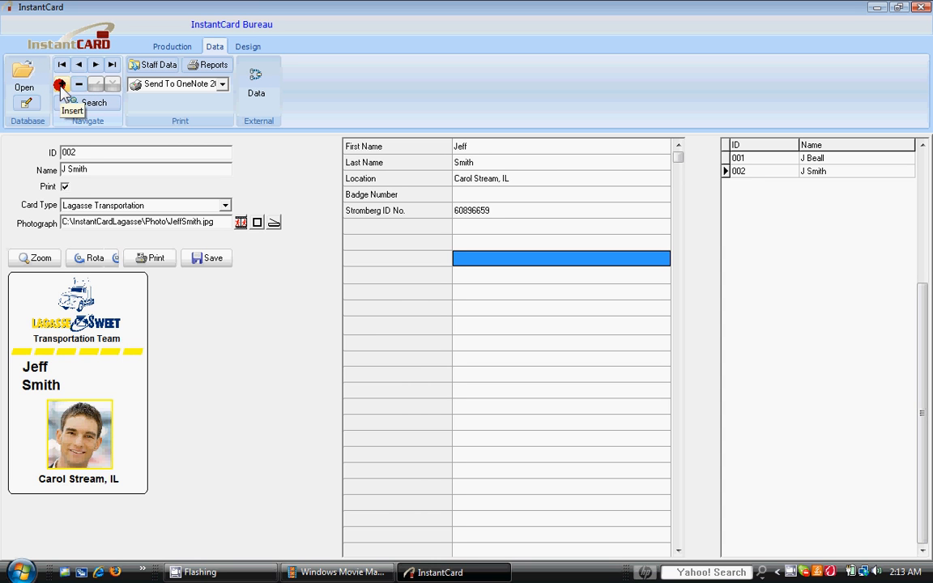
# Insert a new record with ID 003, card type Lagasse Visitor, and name visitor1
pyautogui.click(61, 86)
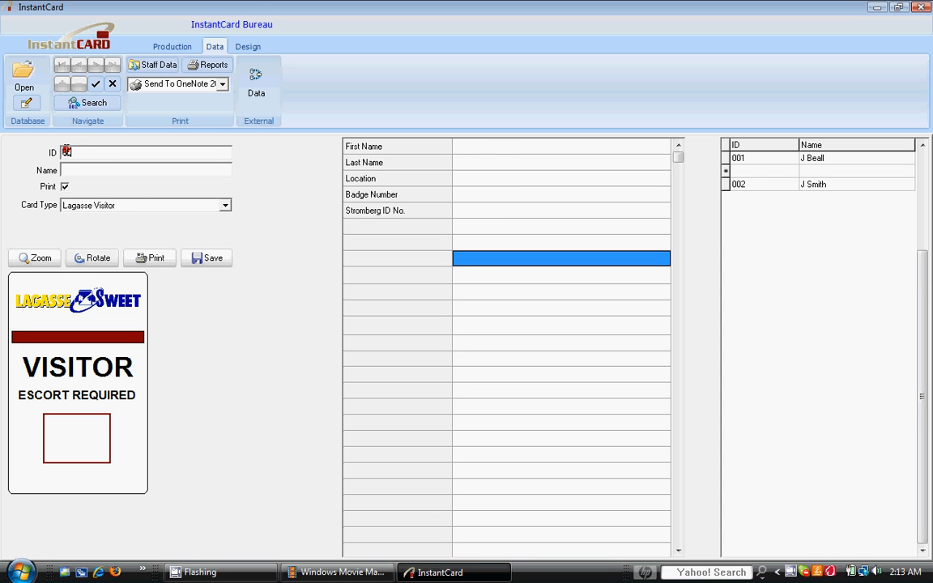
pyautogui.click(127, 206)
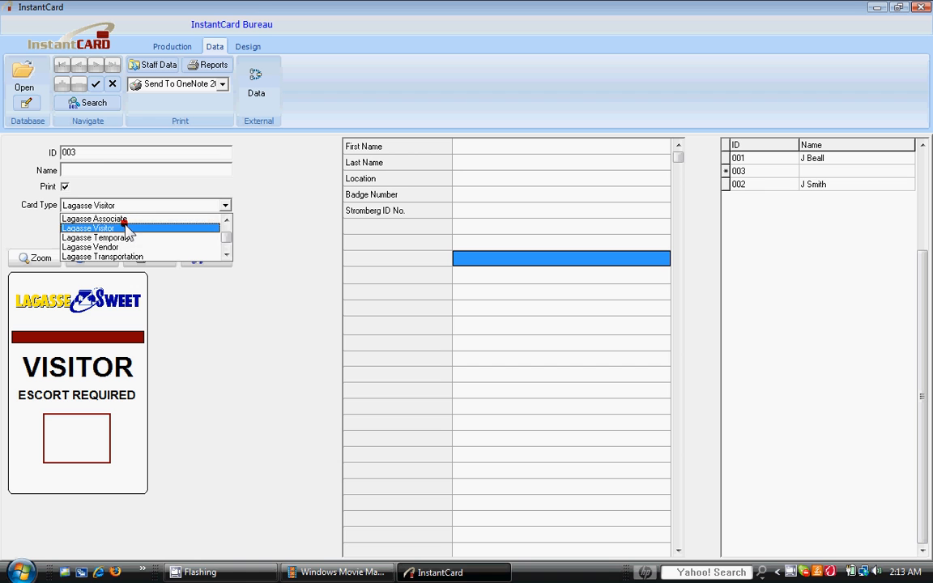
pyautogui.click(124, 220)
pyautogui.click(103, 170)
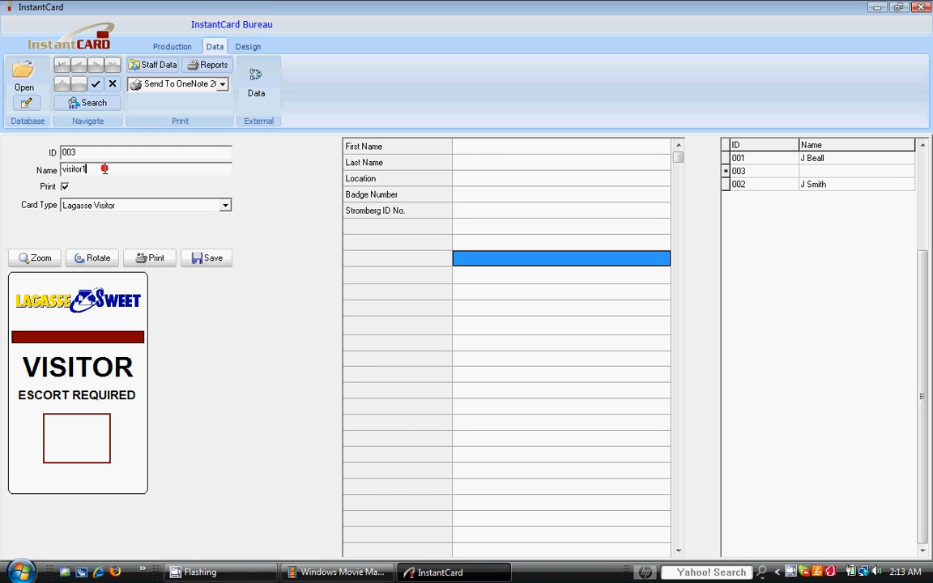
# Set the visitor record's badge number to 01 while keeping card type Lagasse Visitor, and post the record
pyautogui.click(471, 146)
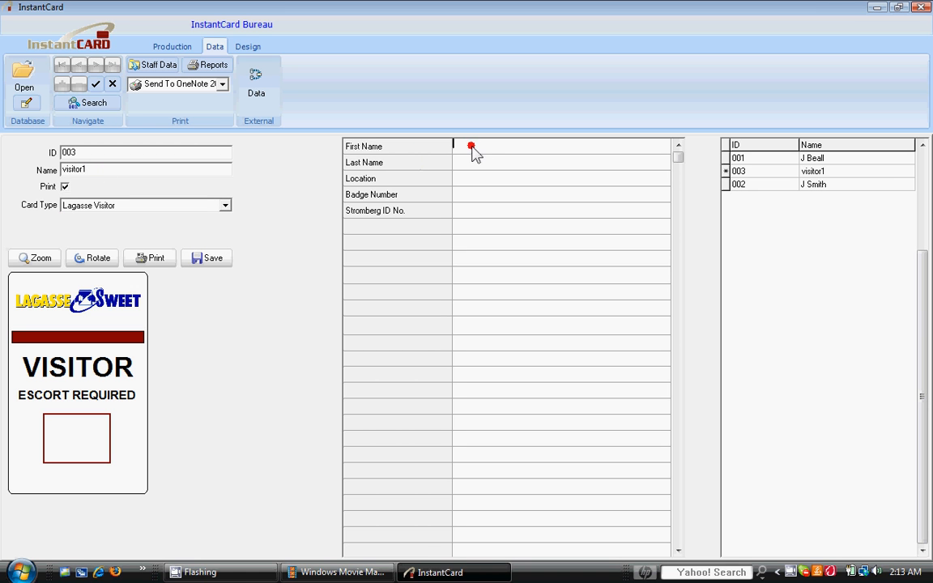
pyautogui.click(224, 205)
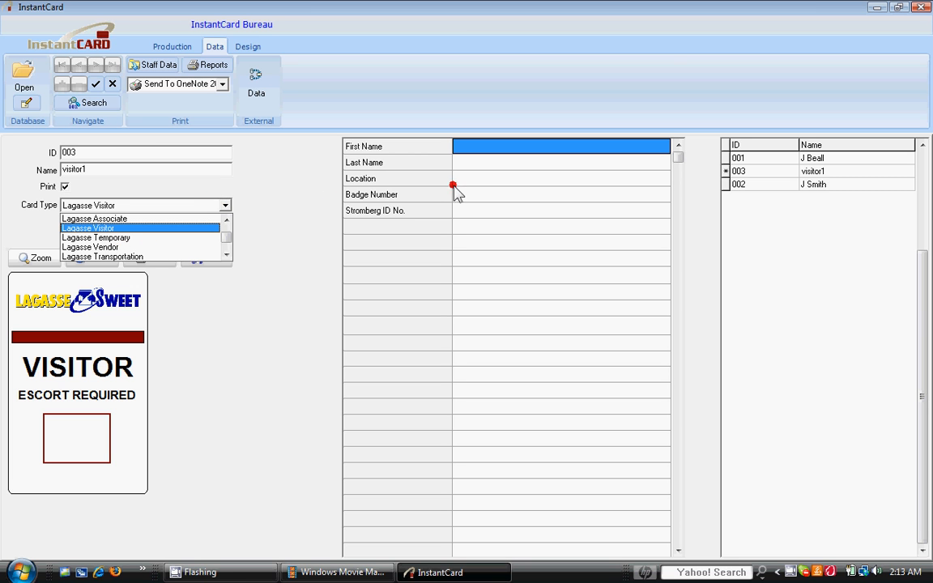
pyautogui.click(502, 165)
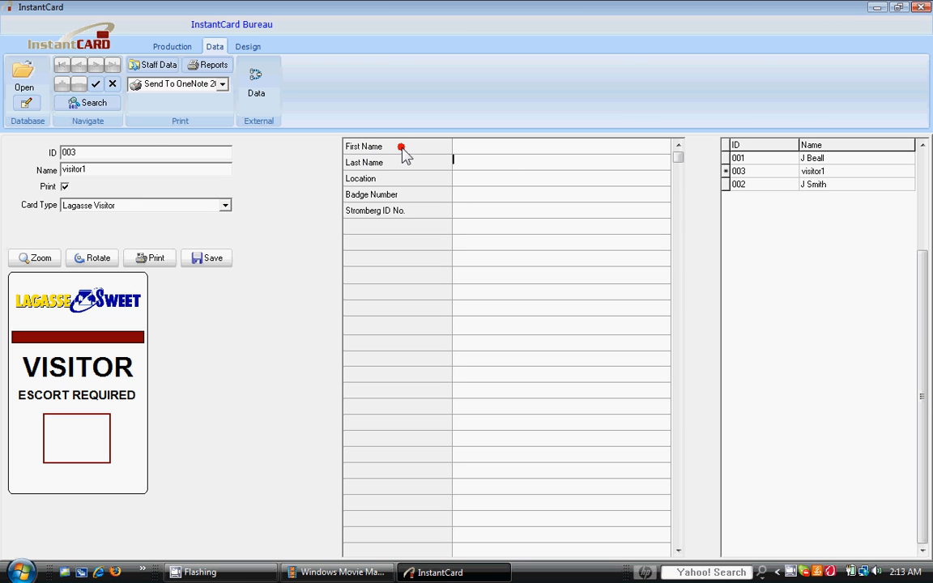
pyautogui.click(471, 192)
pyautogui.click(545, 292)
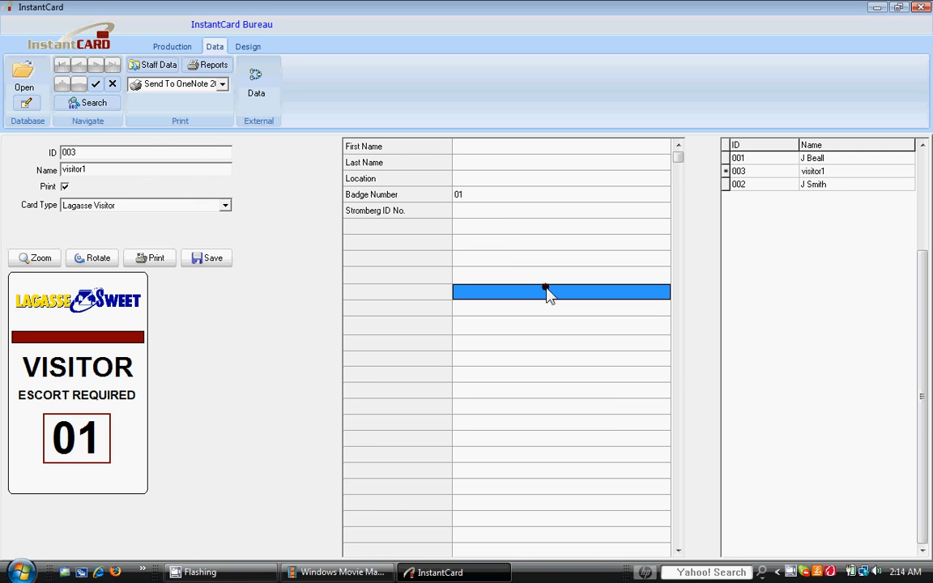
pyautogui.click(95, 84)
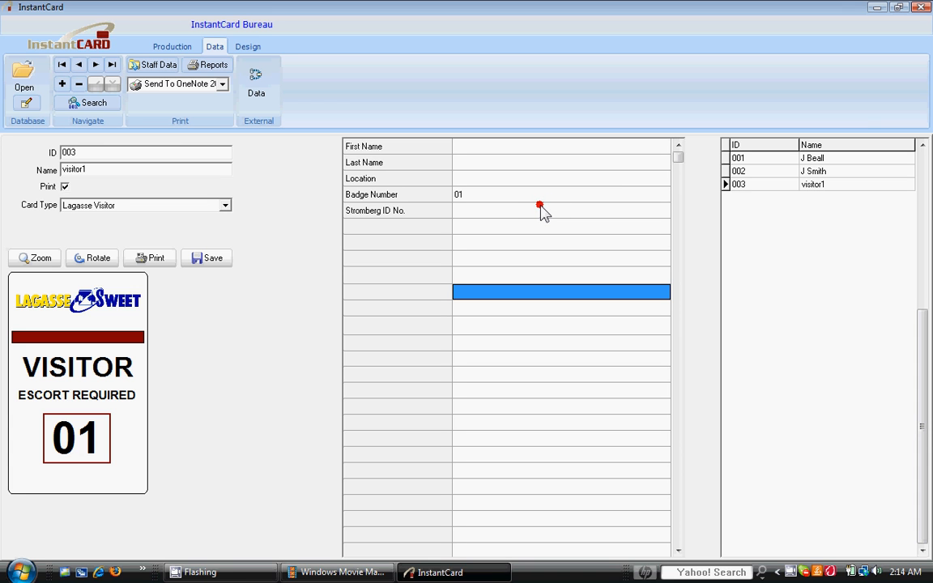
# Switch to the production list and set visitor1's print flag to No
pyautogui.click(178, 46)
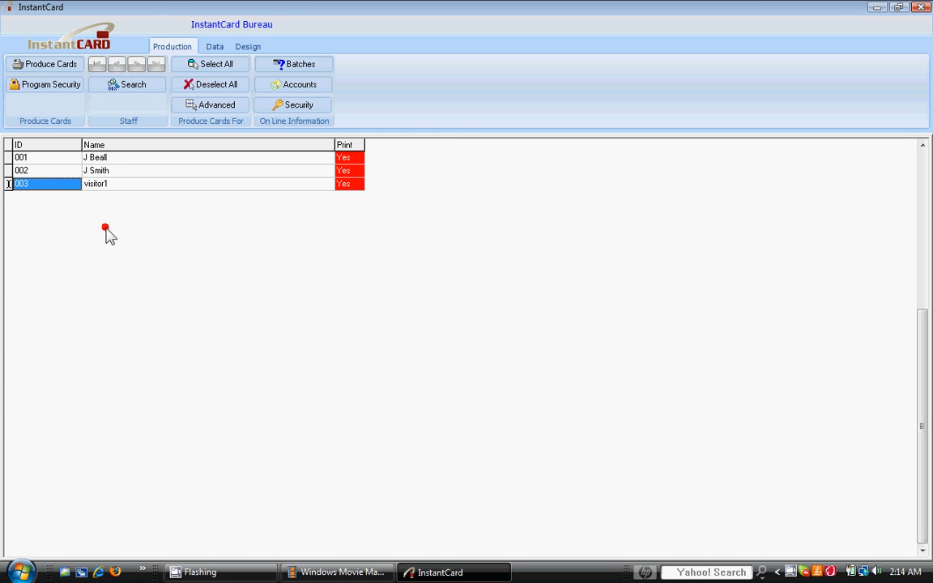
pyautogui.click(351, 188)
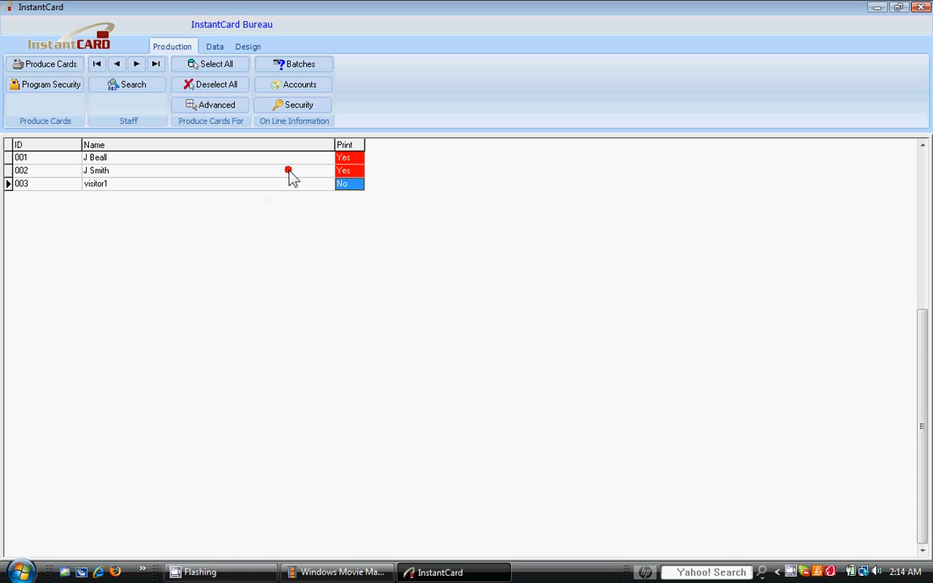
# Try to produce cards by entering the account e-mail and PIN at log-on, then cancel the log-on and exit the program
pyautogui.click(239, 171)
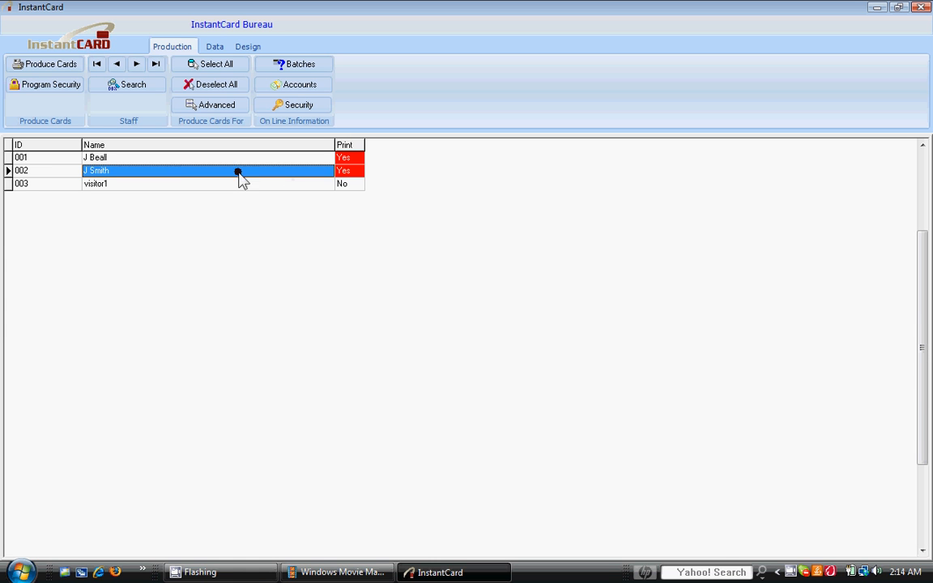
pyautogui.click(34, 67)
pyautogui.click(370, 195)
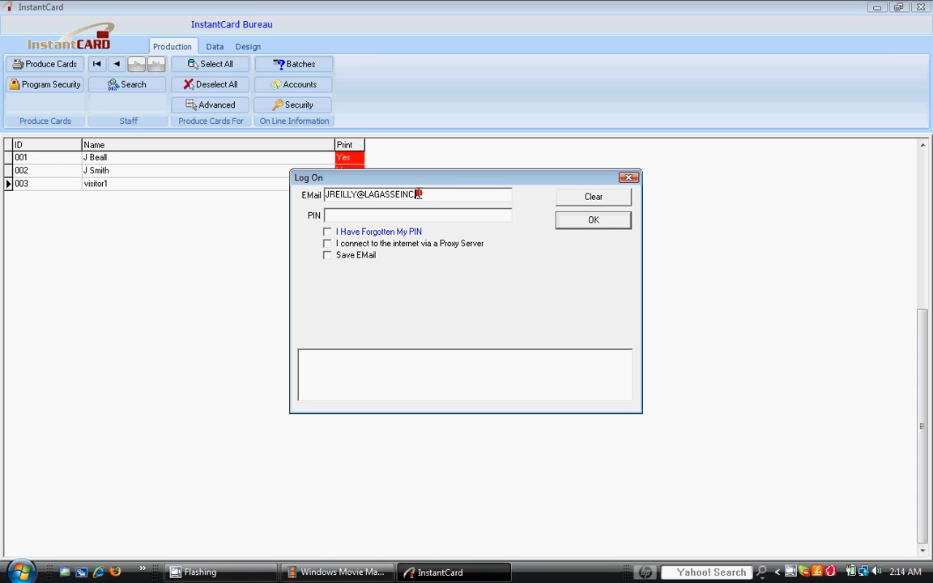
pyautogui.write('M')
pyautogui.click(427, 215)
pyautogui.click(629, 179)
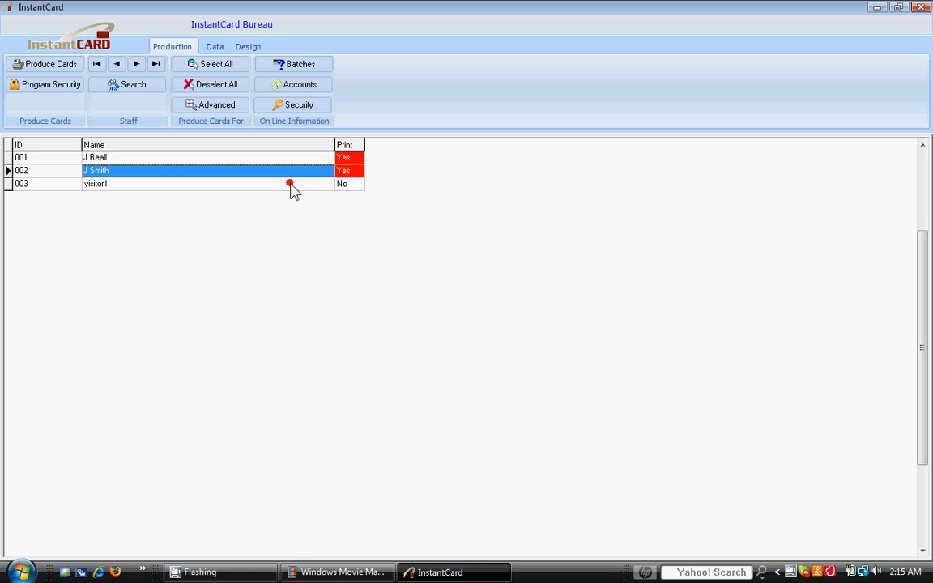
pyautogui.click(922, 9)
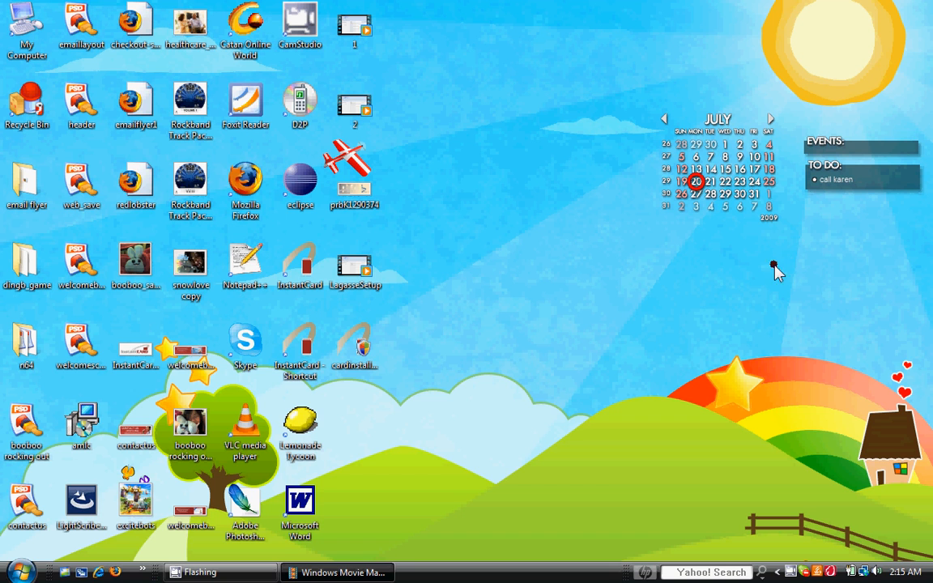